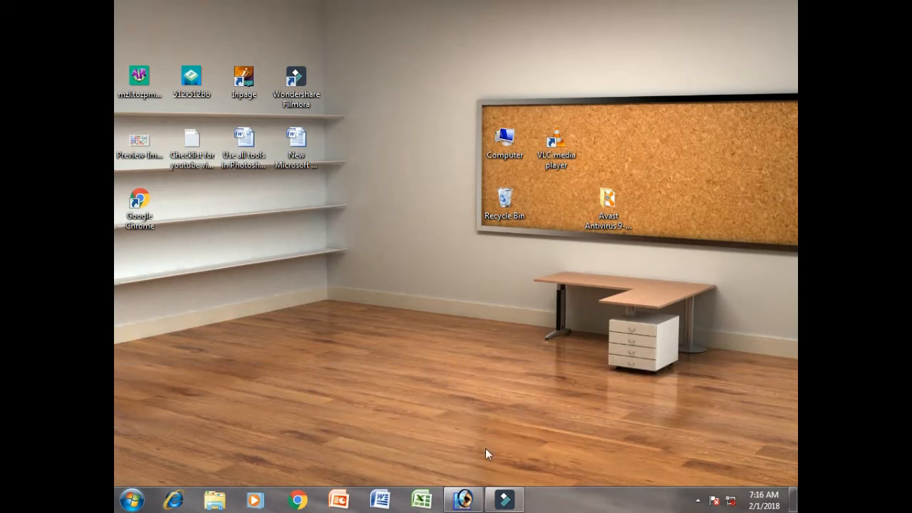
Switch to Adobe Photoshop
{"action": "left_click", "coordinate": [463, 499]}
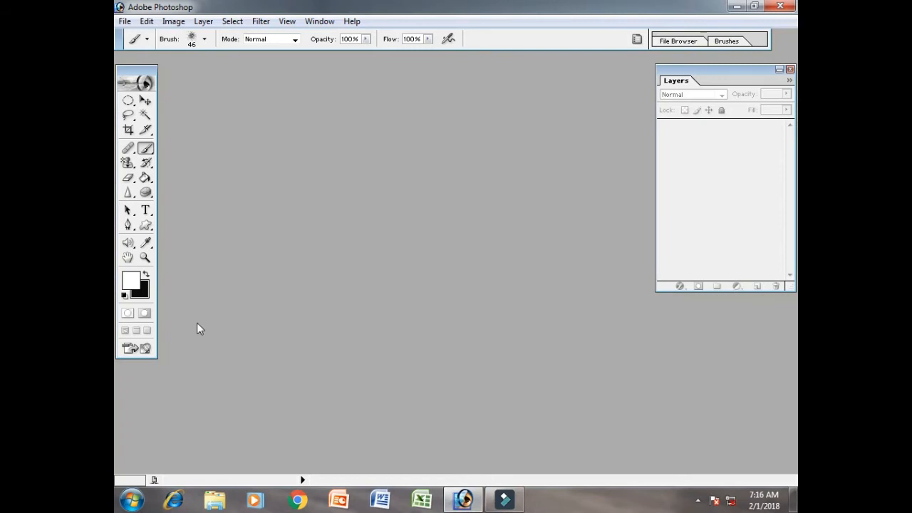
{"action": "left_click", "coordinate": [202, 21]}
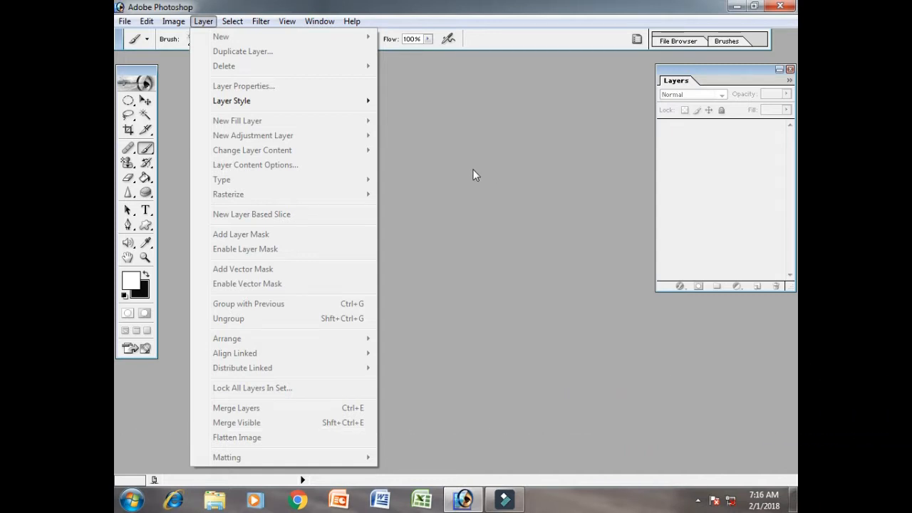
{"action": "left_click", "coordinate": [551, 191]}
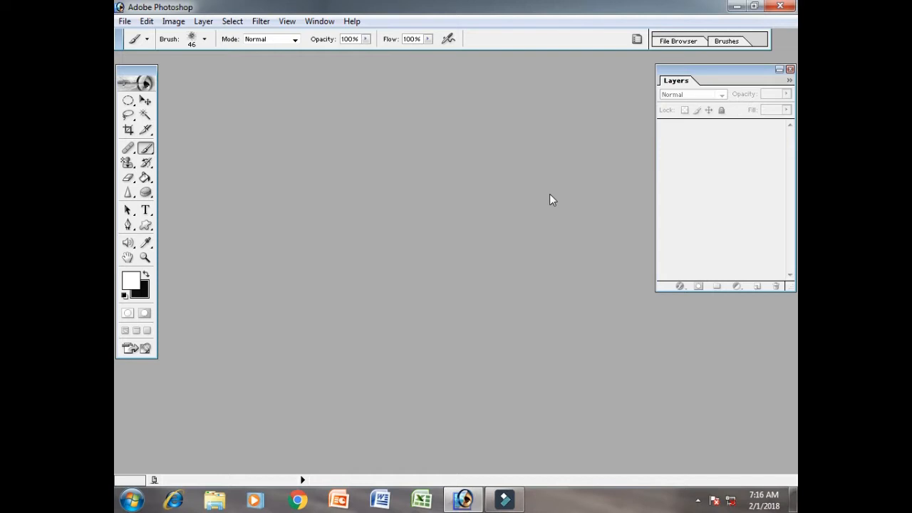
{"action": "left_click", "coordinate": [124, 21]}
{"action": "left_click", "coordinate": [153, 47]}
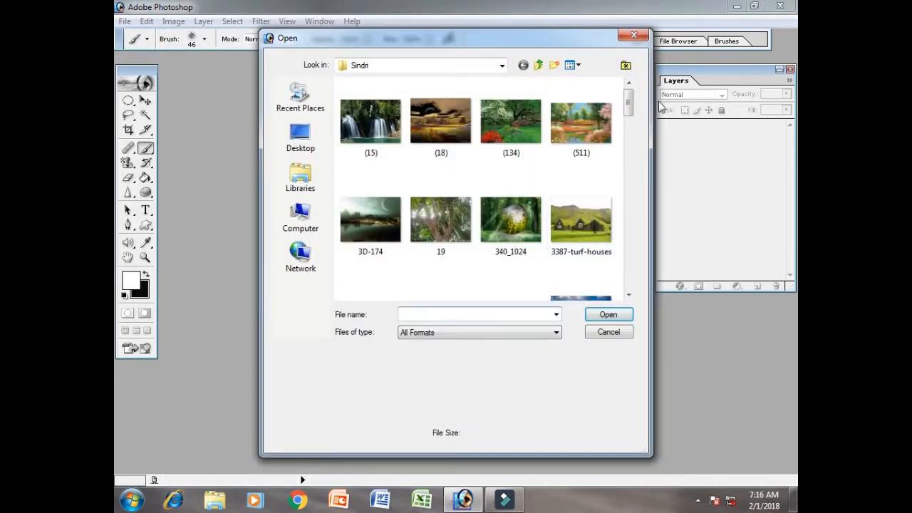
{"action": "left_click_drag", "start_coordinate": [628, 105], "coordinate": [628, 107]}
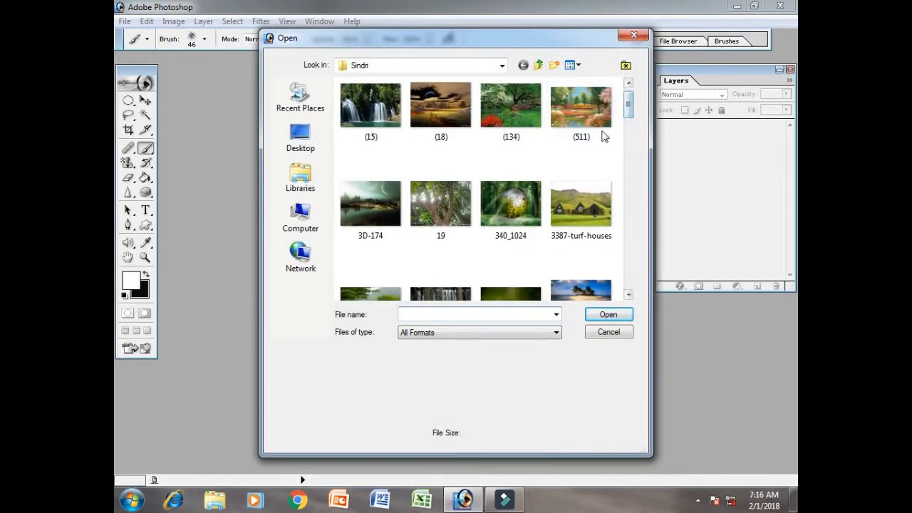
{"action": "left_click", "coordinate": [604, 190]}
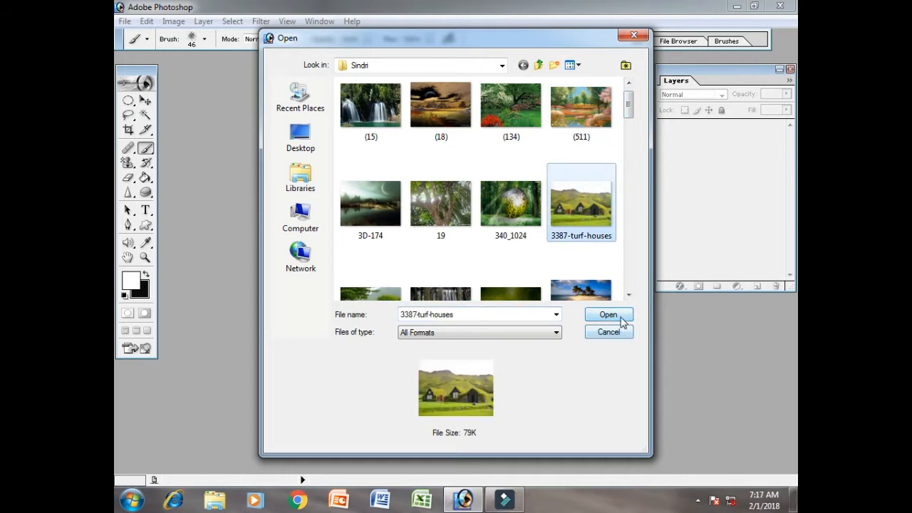
{"action": "left_click", "coordinate": [608, 314]}
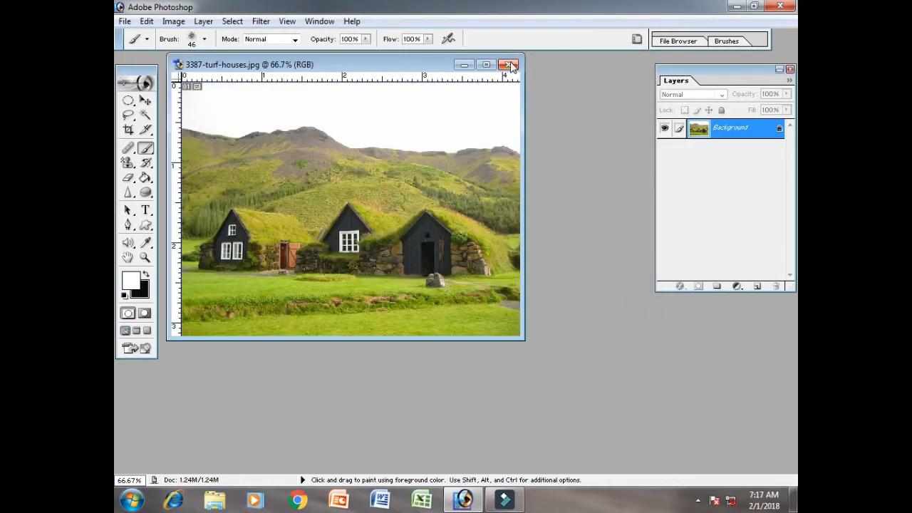
{"action": "left_click", "coordinate": [509, 65]}
Open the image (18) from the Sindri folder and enlarge its window so the whole landscape fits, moving the Layers palette aside
{"action": "double_click", "coordinate": [509, 228]}
{"action": "left_click", "coordinate": [456, 123]}
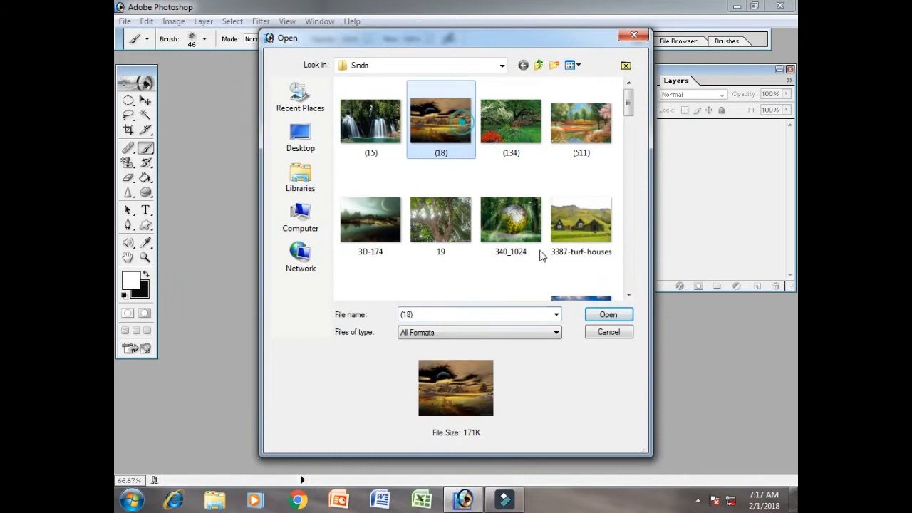
{"action": "left_click", "coordinate": [608, 316]}
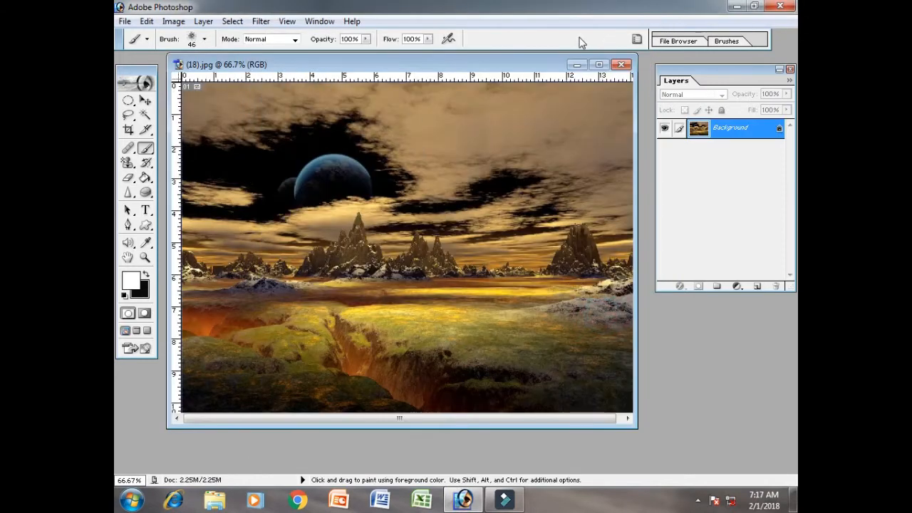
{"action": "left_click_drag", "start_coordinate": [636, 430], "coordinate": [680, 447]}
{"action": "left_click_drag", "start_coordinate": [694, 74], "coordinate": [724, 72]}
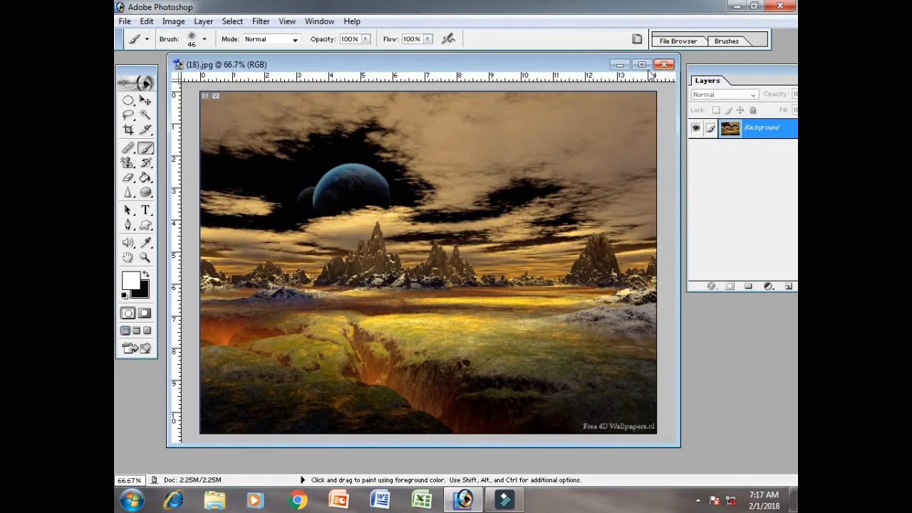
{"action": "left_click_drag", "start_coordinate": [560, 68], "coordinate": [544, 67]}
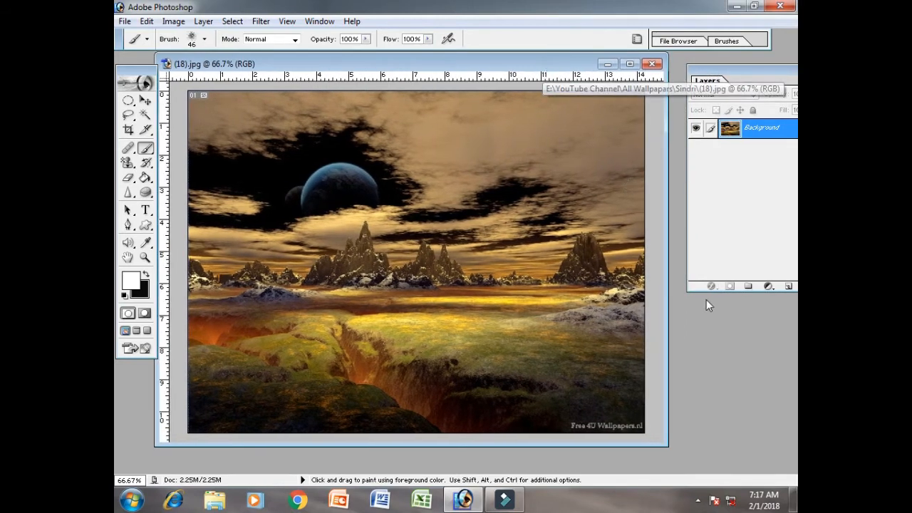
Open the portrait of the woman in a white dress with her hands on her hips from the YouTube Channel folder
{"action": "double_click", "coordinate": [729, 331]}
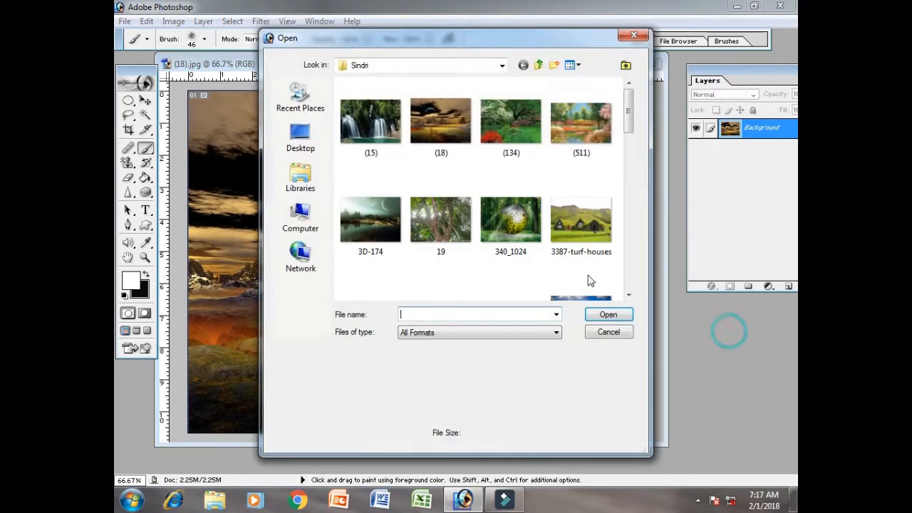
{"action": "left_click", "coordinate": [539, 65]}
{"action": "left_click", "coordinate": [539, 66]}
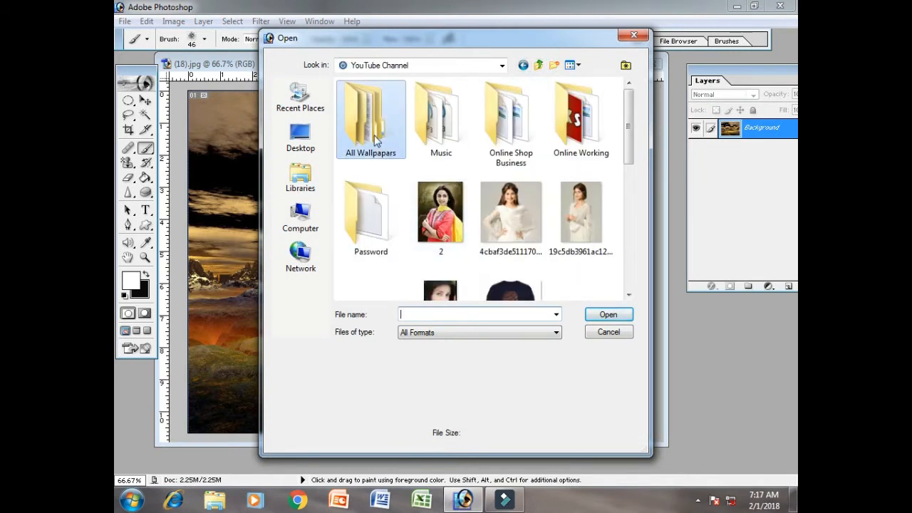
{"action": "left_click", "coordinate": [518, 205]}
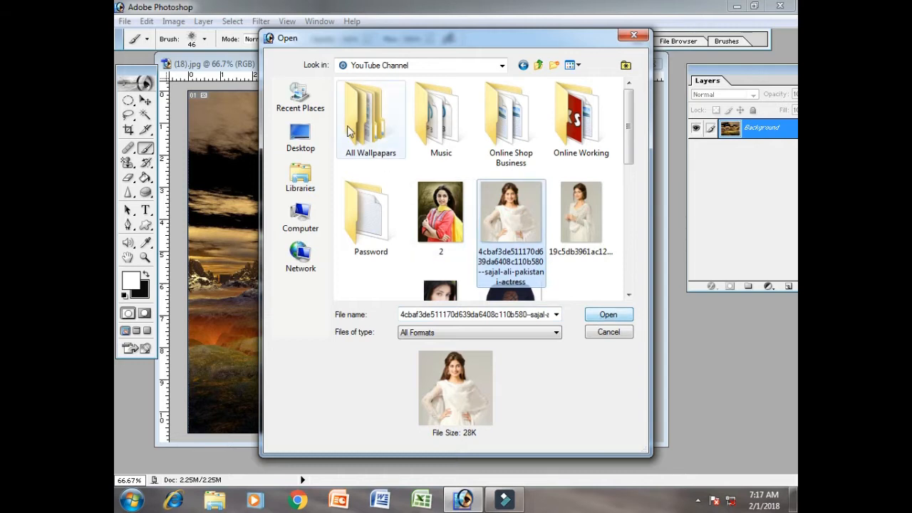
{"action": "left_click", "coordinate": [607, 315]}
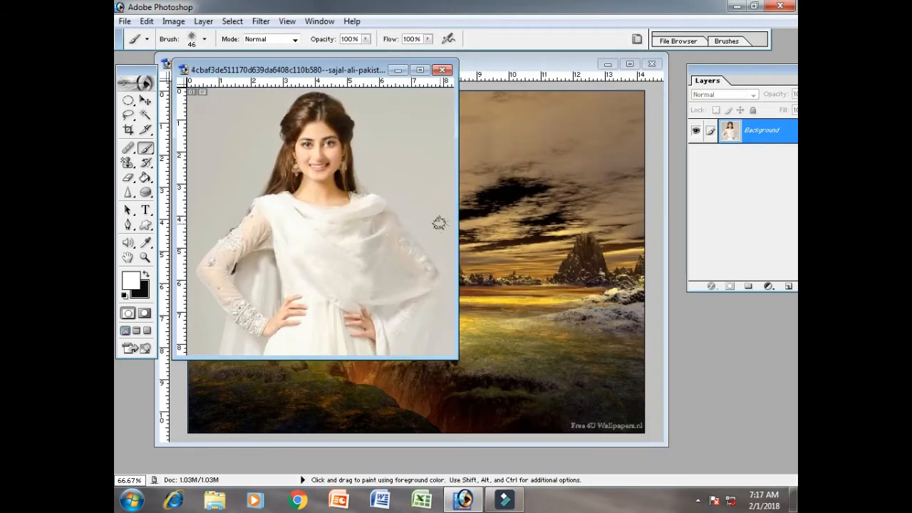
Copy the portrait onto the middle of the (18).jpg landscape as a new layer and close the original portrait file
{"action": "left_click", "coordinate": [145, 101]}
{"action": "left_click_drag", "start_coordinate": [424, 282], "coordinate": [495, 300]}
{"action": "left_click_drag", "start_coordinate": [383, 69], "coordinate": [408, 77]}
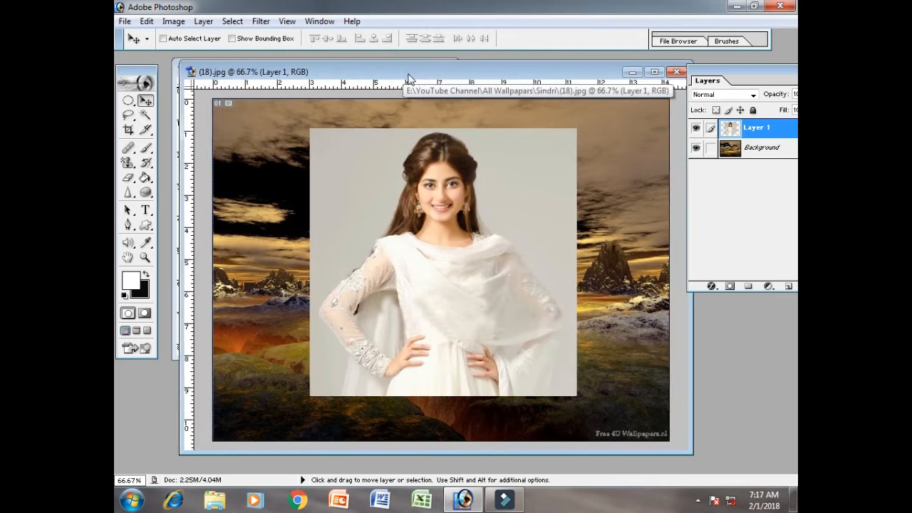
{"action": "left_click_drag", "start_coordinate": [259, 72], "coordinate": [347, 99]}
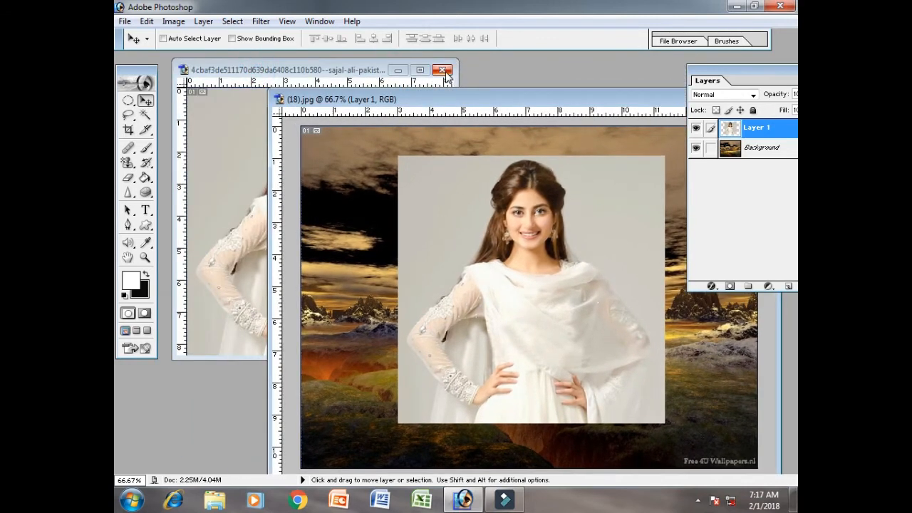
{"action": "left_click", "coordinate": [441, 68]}
Arrange the (18).jpg window and the Layers palette so the full image and the whole palette fit on screen
{"action": "left_click_drag", "start_coordinate": [461, 105], "coordinate": [383, 78]}
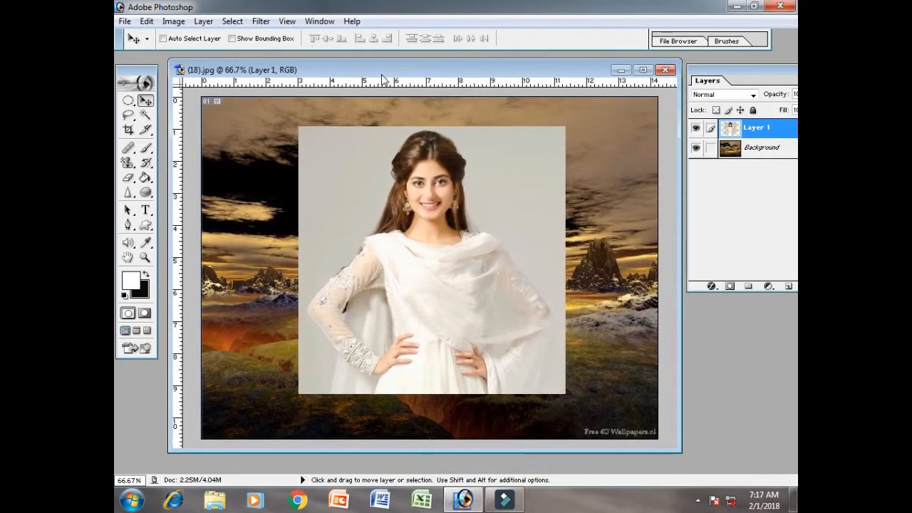
{"action": "left_click_drag", "start_coordinate": [777, 71], "coordinate": [745, 72]}
{"action": "left_click_drag", "start_coordinate": [560, 76], "coordinate": [544, 75]}
{"action": "left_click", "coordinate": [203, 21]}
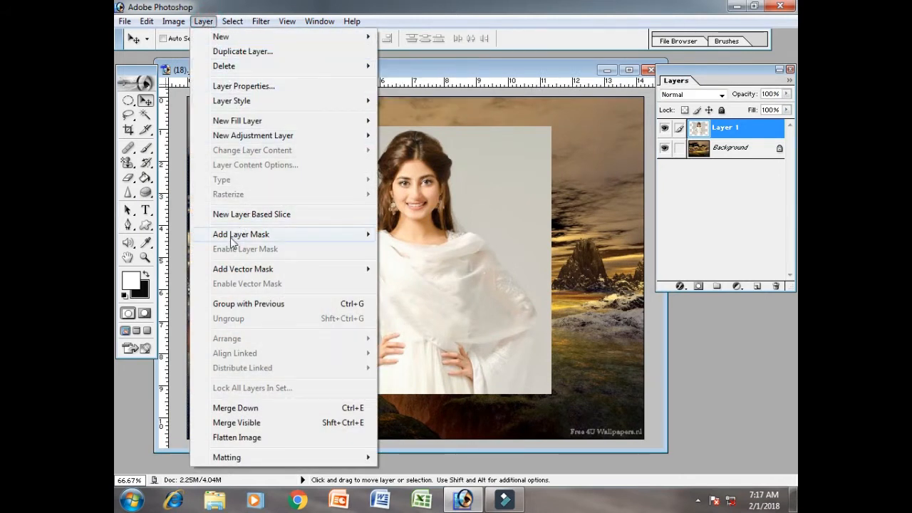
{"action": "mouse_move", "coordinate": [229, 239]}
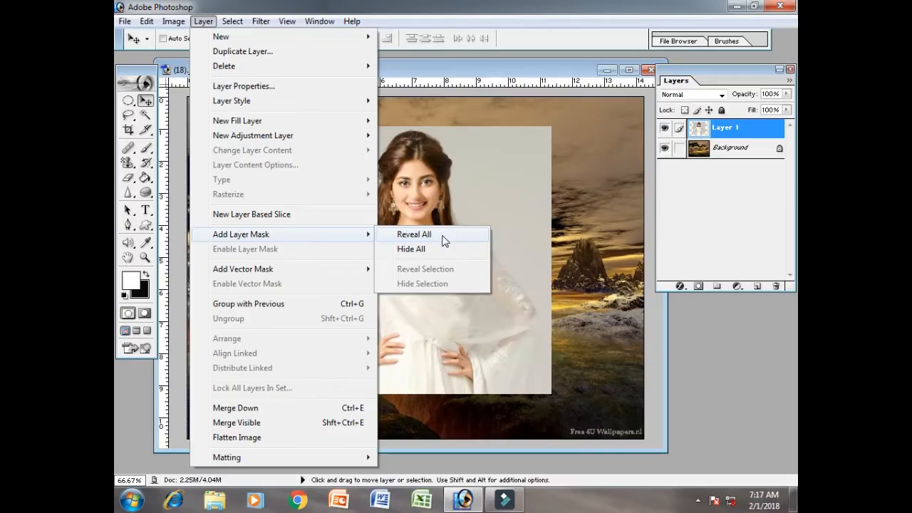
{"action": "left_click", "coordinate": [520, 66]}
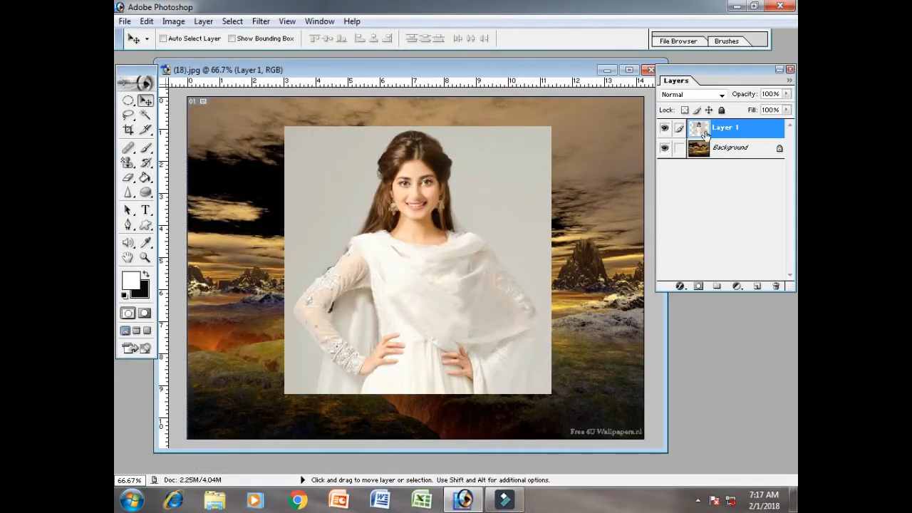
Select Layer 1 with the portrait and add a Reveal All layer mask to it
{"action": "left_click", "coordinate": [719, 151]}
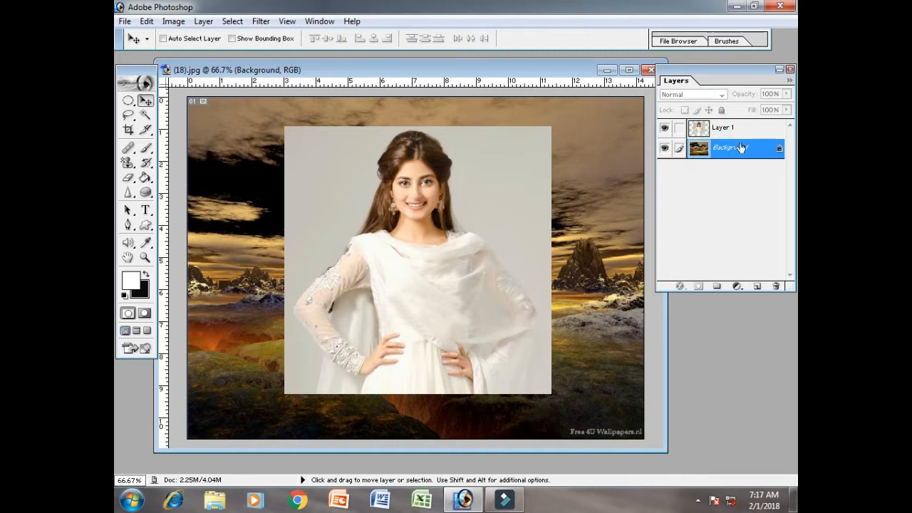
{"action": "left_click", "coordinate": [734, 136]}
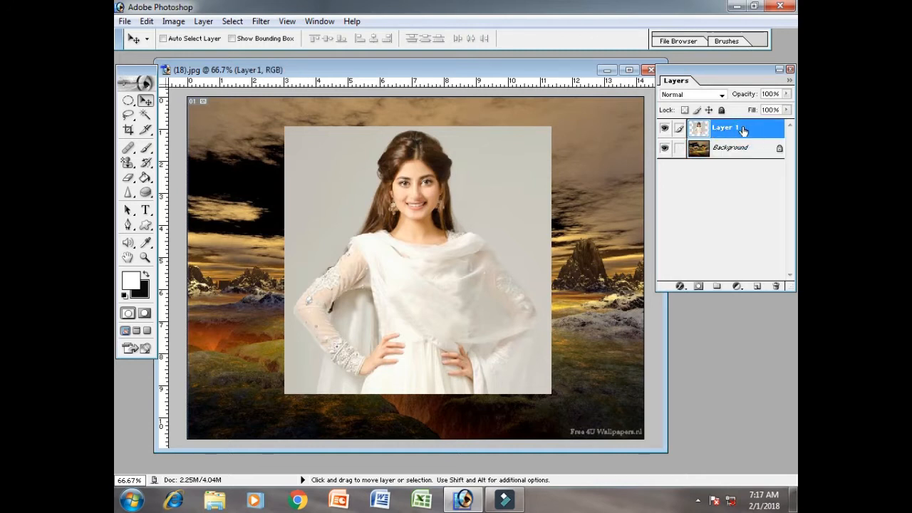
{"action": "left_click", "coordinate": [203, 21]}
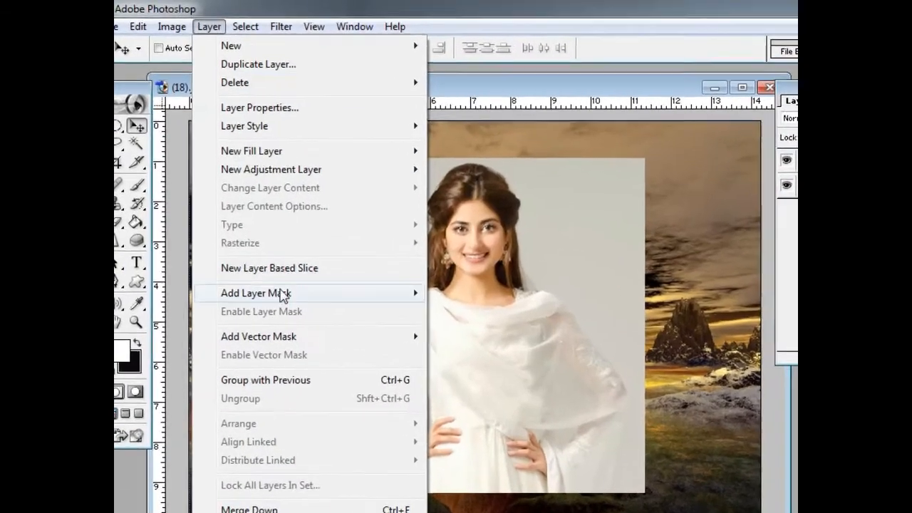
{"action": "mouse_move", "coordinate": [283, 294]}
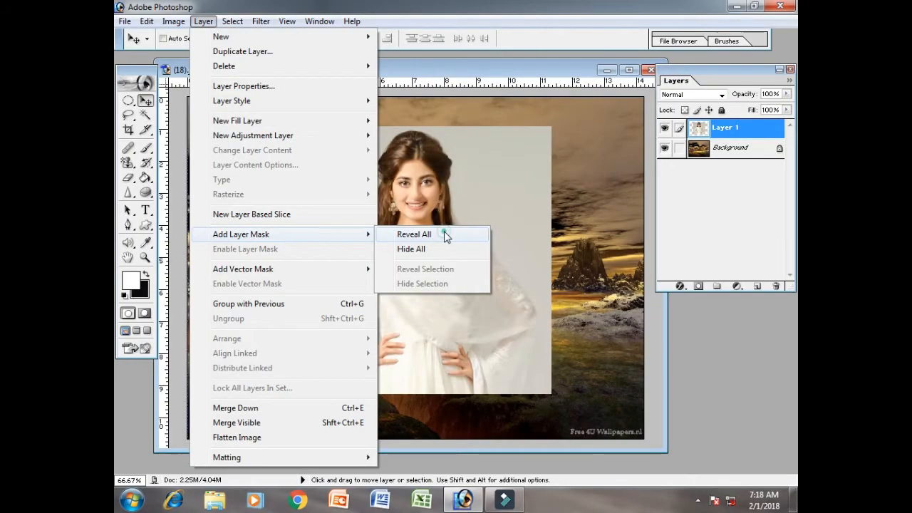
{"action": "left_click", "coordinate": [445, 235]}
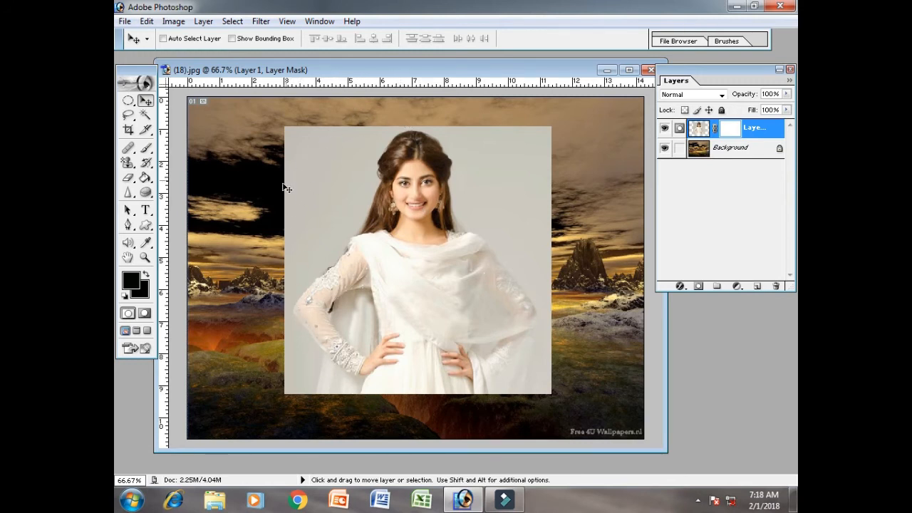
Activate the Brush tool and set the foreground colour to a near-black with a hue of 8°
{"action": "right_click", "coordinate": [148, 149]}
{"action": "left_click", "coordinate": [178, 146]}
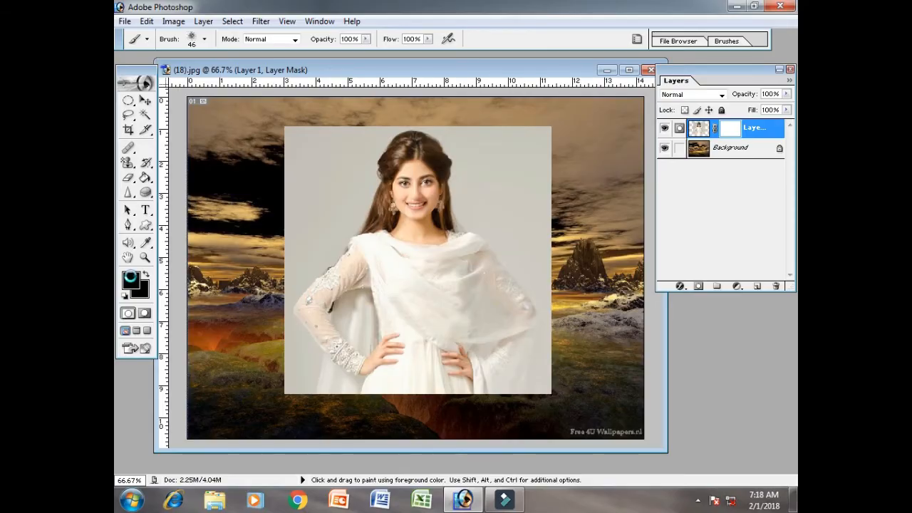
{"action": "left_click", "coordinate": [136, 381]}
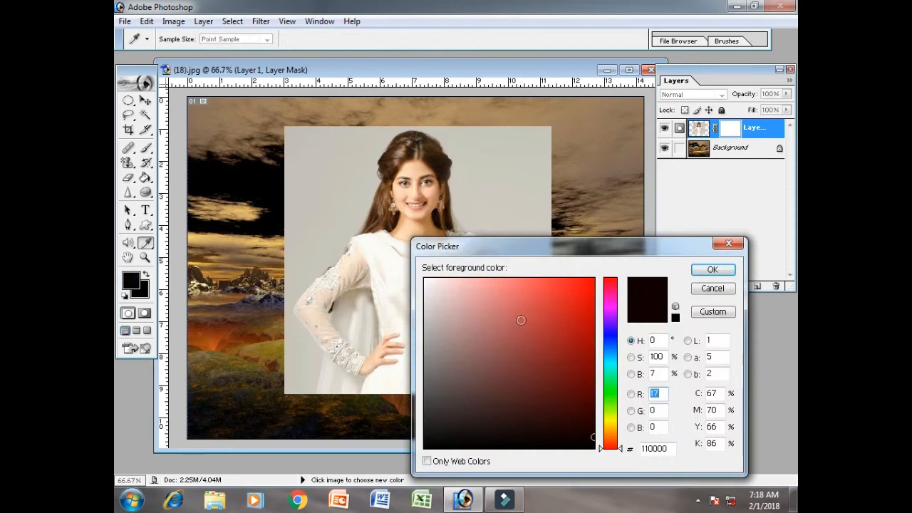
{"action": "left_click_drag", "start_coordinate": [609, 399], "coordinate": [603, 445]}
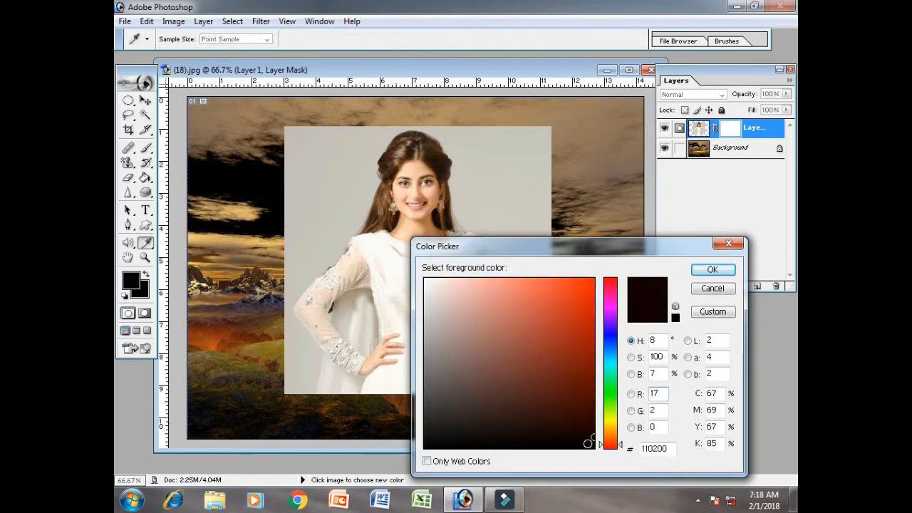
{"action": "left_click", "coordinate": [712, 269]}
{"action": "key", "text": "b"}
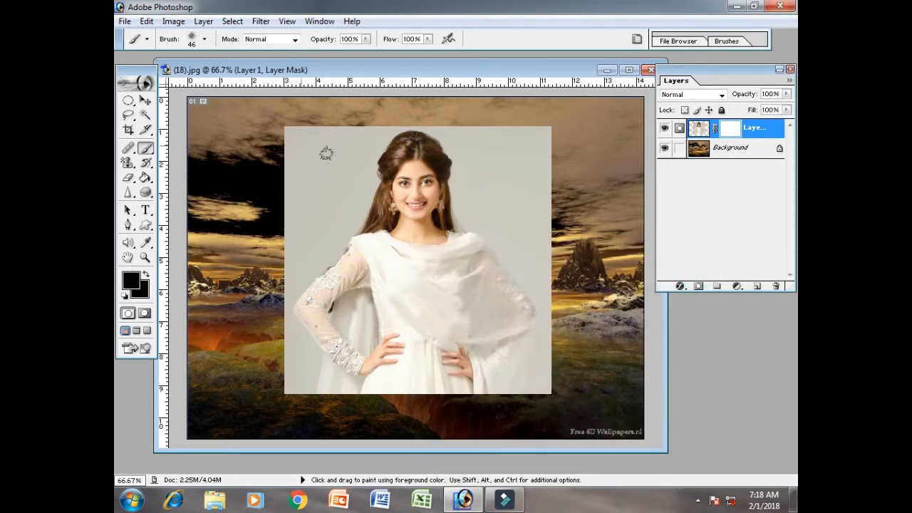
Choose the soft round 200 px brush and paint on Layer 1's mask to hide the grey backdrop around the woman
{"action": "left_click", "coordinate": [203, 40]}
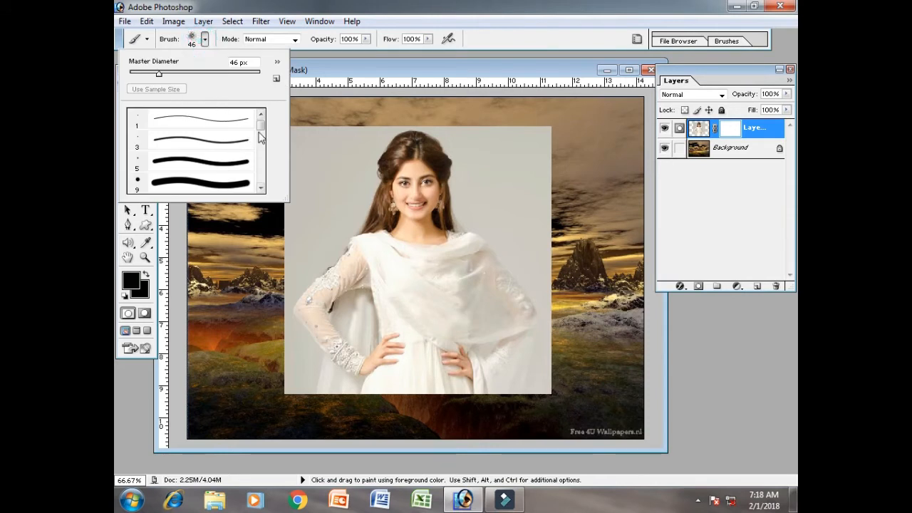
{"action": "scroll", "coordinate": [260, 138], "scroll_direction": "down", "scroll_amount": 10}
{"action": "left_click", "coordinate": [234, 136]}
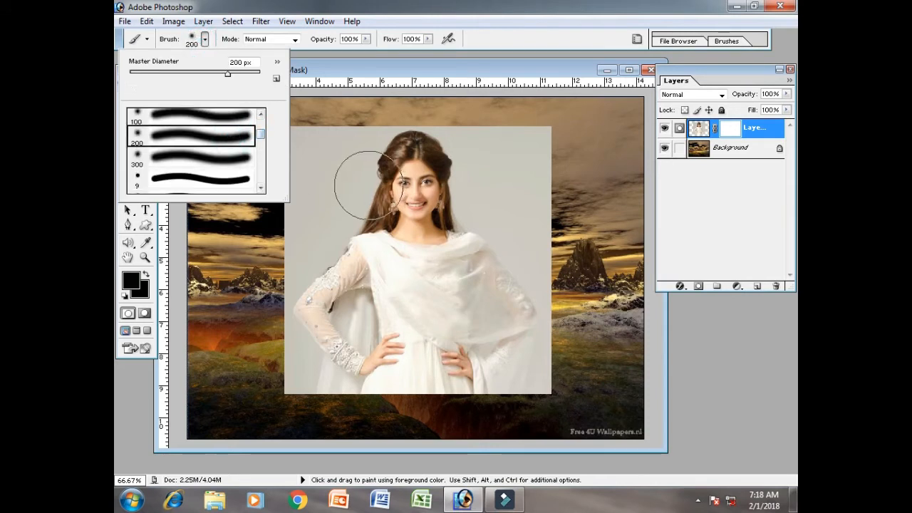
{"action": "left_click", "coordinate": [354, 68]}
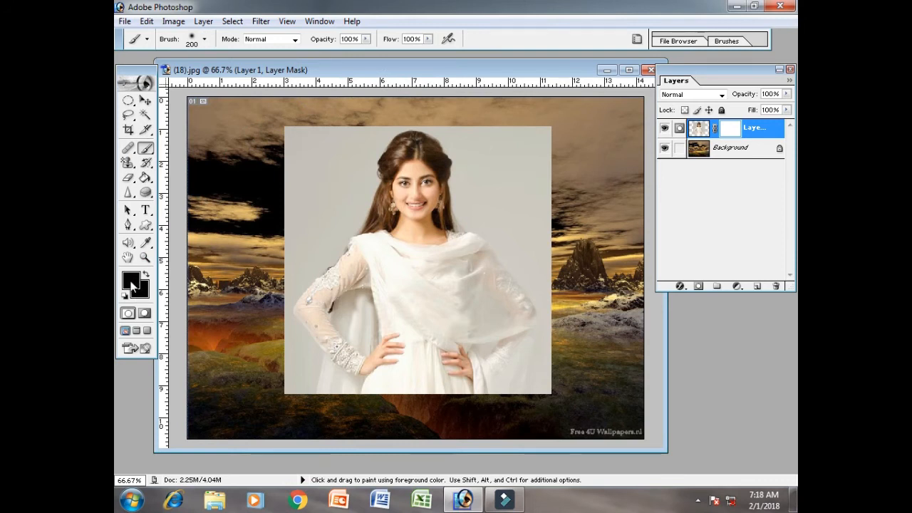
{"action": "mouse_move", "coordinate": [265, 200]}
{"action": "left_mouse_down"}
{"action": "mouse_move", "coordinate": [314, 148]}
{"action": "mouse_move", "coordinate": [356, 143]}
{"action": "mouse_move", "coordinate": [328, 158]}
{"action": "mouse_move", "coordinate": [301, 213]}
{"action": "mouse_move", "coordinate": [285, 326]}
{"action": "mouse_move", "coordinate": [294, 389]}
{"action": "mouse_move", "coordinate": [325, 399]}
{"action": "mouse_move", "coordinate": [336, 194]}
{"action": "mouse_move", "coordinate": [366, 153]}
{"action": "mouse_move", "coordinate": [384, 137]}
{"action": "mouse_move", "coordinate": [426, 128]}
{"action": "mouse_move", "coordinate": [451, 104]}
{"action": "mouse_move", "coordinate": [478, 138]}
{"action": "mouse_move", "coordinate": [534, 150]}
{"action": "mouse_move", "coordinate": [525, 163]}
{"action": "mouse_move", "coordinate": [529, 397]}
{"action": "mouse_move", "coordinate": [492, 408]}
{"action": "mouse_move", "coordinate": [403, 392]}
{"action": "mouse_move", "coordinate": [299, 393]}
{"action": "mouse_move", "coordinate": [527, 415]}
{"action": "mouse_move", "coordinate": [537, 356]}
{"action": "mouse_move", "coordinate": [505, 292]}
{"action": "mouse_move", "coordinate": [496, 228]}
{"action": "mouse_move", "coordinate": [514, 200]}
{"action": "mouse_move", "coordinate": [511, 121]}
{"action": "mouse_move", "coordinate": [470, 182]}
{"action": "mouse_move", "coordinate": [504, 237]}
{"action": "mouse_move", "coordinate": [492, 299]}
{"action": "mouse_move", "coordinate": [509, 360]}
{"action": "mouse_move", "coordinate": [489, 381]}
{"action": "mouse_move", "coordinate": [446, 399]}
{"action": "mouse_move", "coordinate": [387, 407]}
{"action": "mouse_move", "coordinate": [331, 403]}
{"action": "mouse_move", "coordinate": [302, 384]}
{"action": "left_mouse_up"}
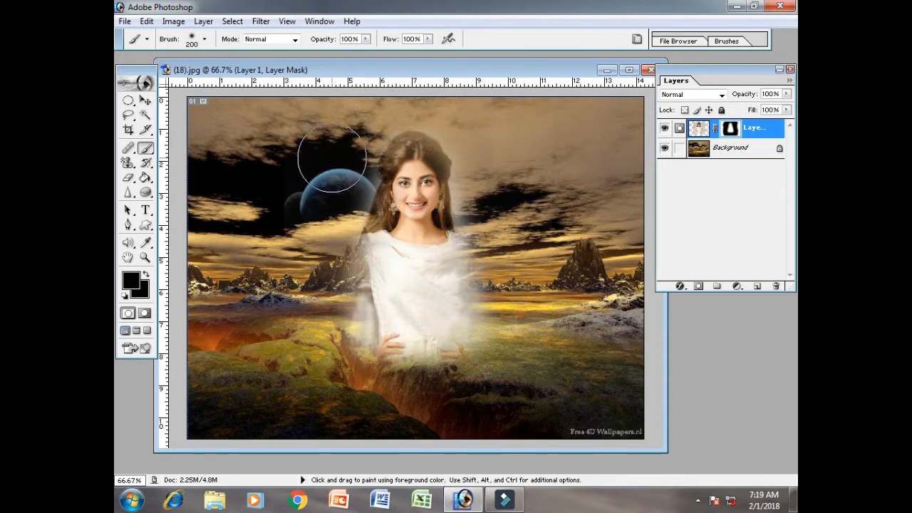
Set the foreground colour to white (FFFFFF) and paint over Layer 1's mask with the 200 px soft brush to reveal the whole portrait
{"action": "left_click", "coordinate": [131, 284]}
{"action": "left_click_drag", "start_coordinate": [460, 305], "coordinate": [425, 284]}
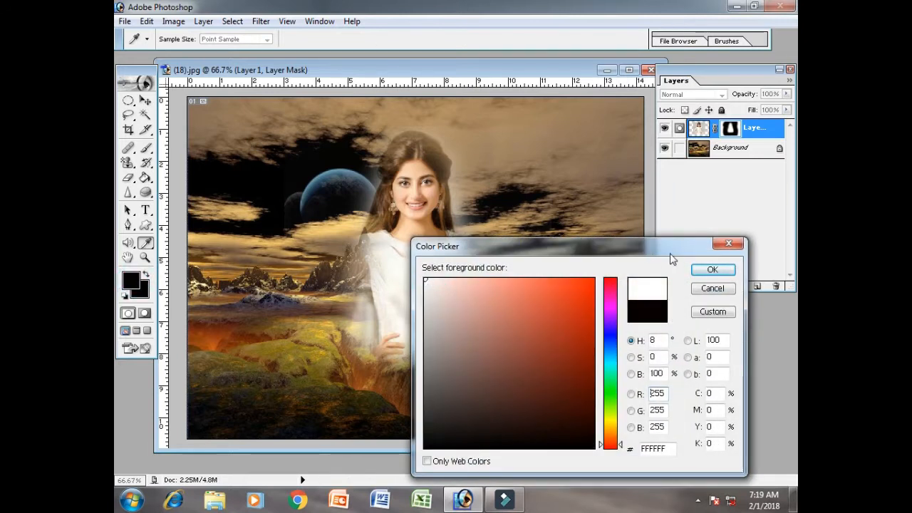
{"action": "left_click", "coordinate": [710, 270]}
{"action": "key", "text": "b"}
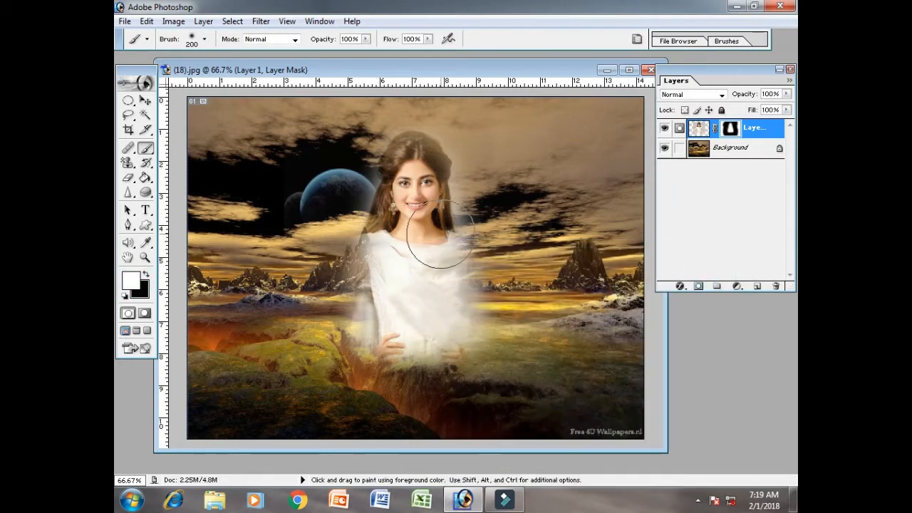
{"action": "mouse_move", "coordinate": [332, 381]}
{"action": "left_mouse_down"}
{"action": "mouse_move", "coordinate": [329, 235]}
{"action": "mouse_move", "coordinate": [364, 158]}
{"action": "mouse_move", "coordinate": [420, 118]}
{"action": "mouse_move", "coordinate": [464, 146]}
{"action": "mouse_move", "coordinate": [500, 223]}
{"action": "mouse_move", "coordinate": [482, 306]}
{"action": "mouse_move", "coordinate": [481, 376]}
{"action": "mouse_move", "coordinate": [342, 373]}
{"action": "mouse_move", "coordinate": [531, 372]}
{"action": "mouse_move", "coordinate": [535, 171]}
{"action": "mouse_move", "coordinate": [524, 138]}
{"action": "mouse_move", "coordinate": [503, 228]}
{"action": "mouse_move", "coordinate": [505, 142]}
{"action": "mouse_move", "coordinate": [288, 151]}
{"action": "mouse_move", "coordinate": [317, 187]}
{"action": "mouse_move", "coordinate": [302, 242]}
{"action": "mouse_move", "coordinate": [295, 397]}
{"action": "mouse_move", "coordinate": [525, 315]}
{"action": "mouse_move", "coordinate": [403, 303]}
{"action": "mouse_move", "coordinate": [399, 182]}
{"action": "mouse_move", "coordinate": [525, 162]}
{"action": "left_mouse_up"}
{"action": "mouse_move", "coordinate": [470, 127]}
{"action": "left_mouse_down"}
{"action": "mouse_move", "coordinate": [311, 142]}
{"action": "mouse_move", "coordinate": [285, 305]}
{"action": "mouse_move", "coordinate": [454, 380]}
{"action": "mouse_move", "coordinate": [626, 369]}
{"action": "mouse_move", "coordinate": [622, 362]}
{"action": "left_mouse_up"}
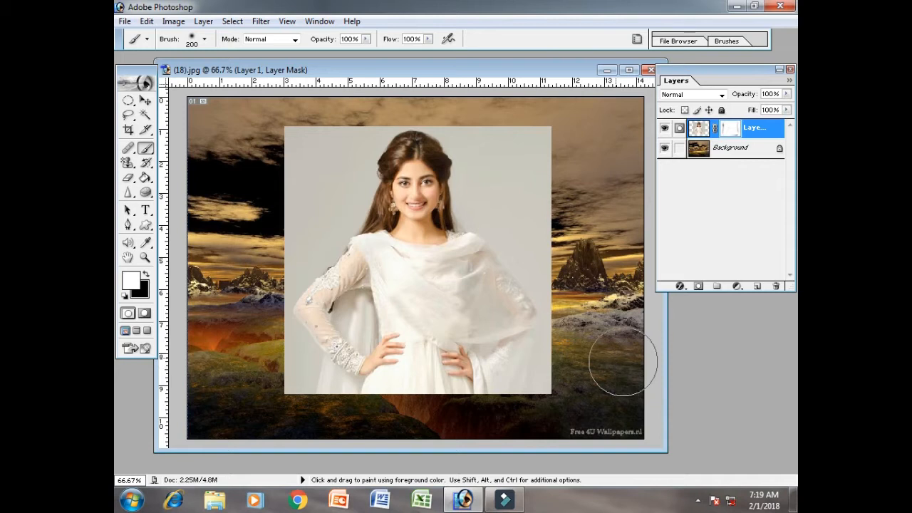
Set the foreground colour to near-black and paint on Layer 1's mask to hide the portrait's lower part and the backdrop right of the woman
{"action": "left_click", "coordinate": [131, 280]}
{"action": "left_click", "coordinate": [591, 446]}
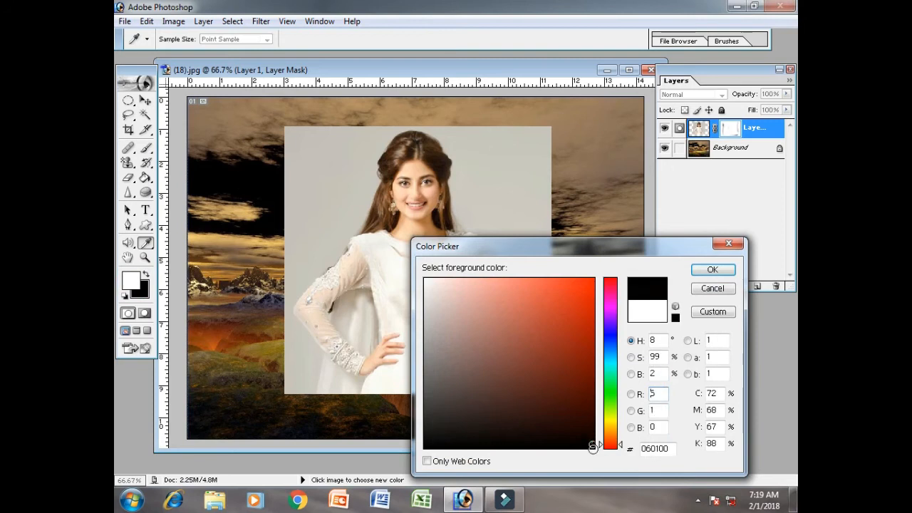
{"action": "left_click", "coordinate": [712, 269]}
{"action": "key", "text": "b"}
{"action": "mouse_move", "coordinate": [576, 377]}
{"action": "left_mouse_down"}
{"action": "mouse_move", "coordinate": [351, 382]}
{"action": "mouse_move", "coordinate": [267, 377]}
{"action": "mouse_move", "coordinate": [599, 377]}
{"action": "left_mouse_up"}
{"action": "left_click", "coordinate": [729, 133]}
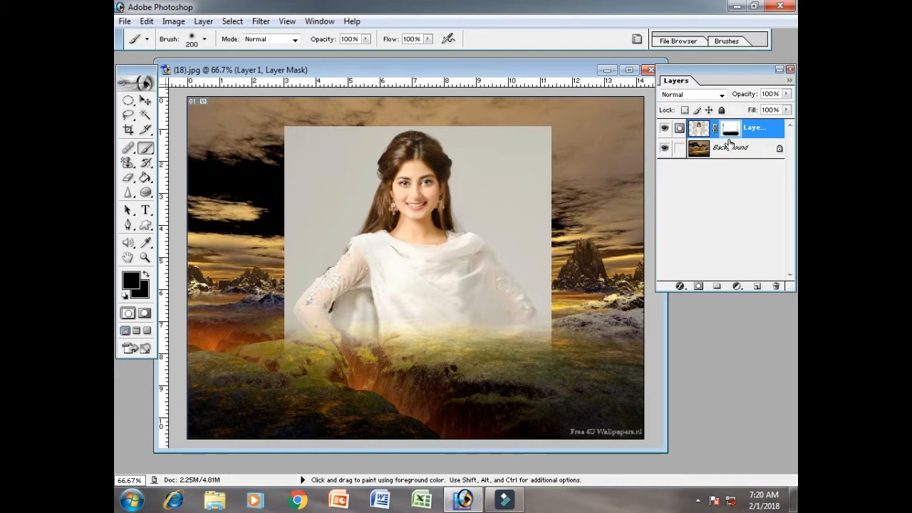
{"action": "mouse_move", "coordinate": [567, 337]}
{"action": "left_mouse_down"}
{"action": "mouse_move", "coordinate": [574, 307]}
{"action": "mouse_move", "coordinate": [549, 223]}
{"action": "mouse_move", "coordinate": [540, 107]}
{"action": "mouse_move", "coordinate": [471, 130]}
{"action": "mouse_move", "coordinate": [491, 189]}
{"action": "mouse_move", "coordinate": [555, 253]}
{"action": "left_mouse_up"}
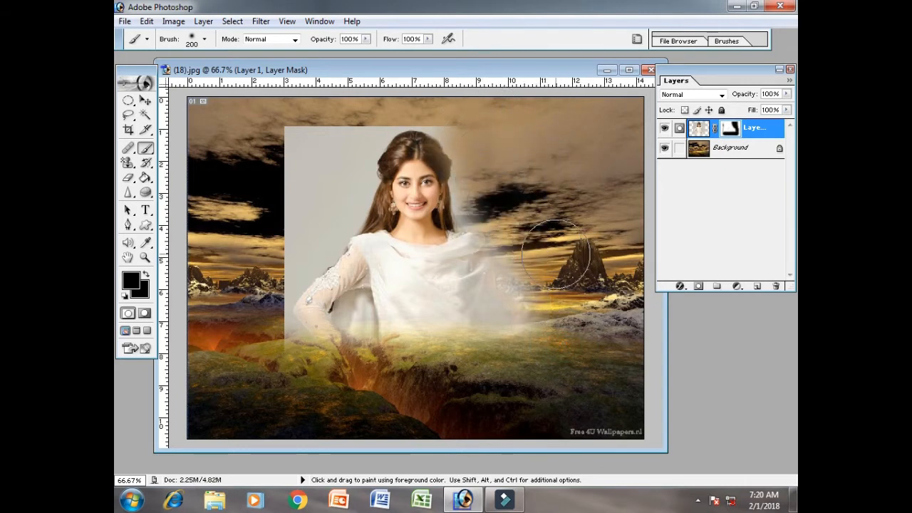
Discard the layer mask of Layer 1
{"action": "right_click", "coordinate": [731, 131]}
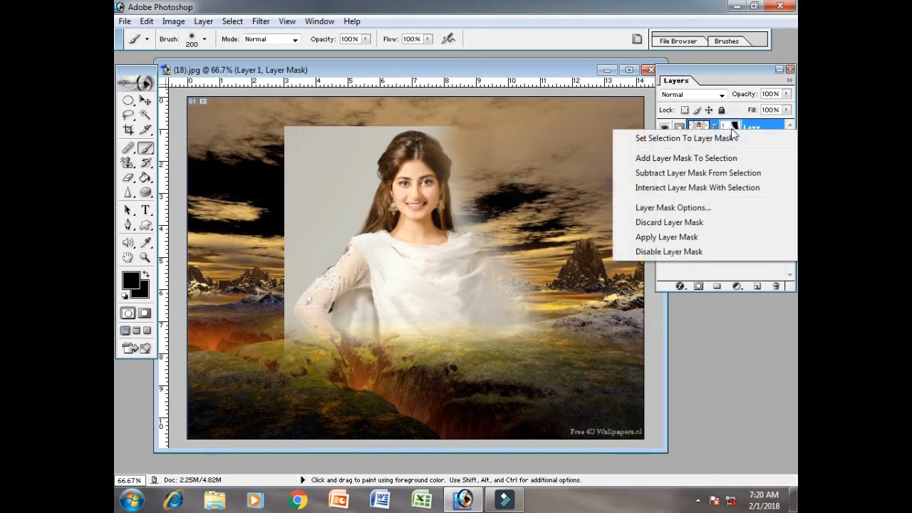
{"action": "left_click", "coordinate": [738, 223]}
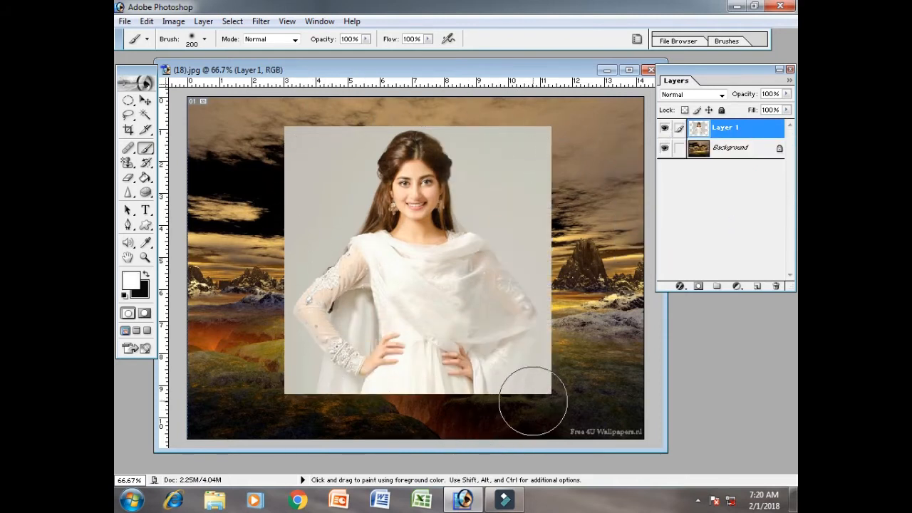
{"action": "left_click", "coordinate": [663, 131]}
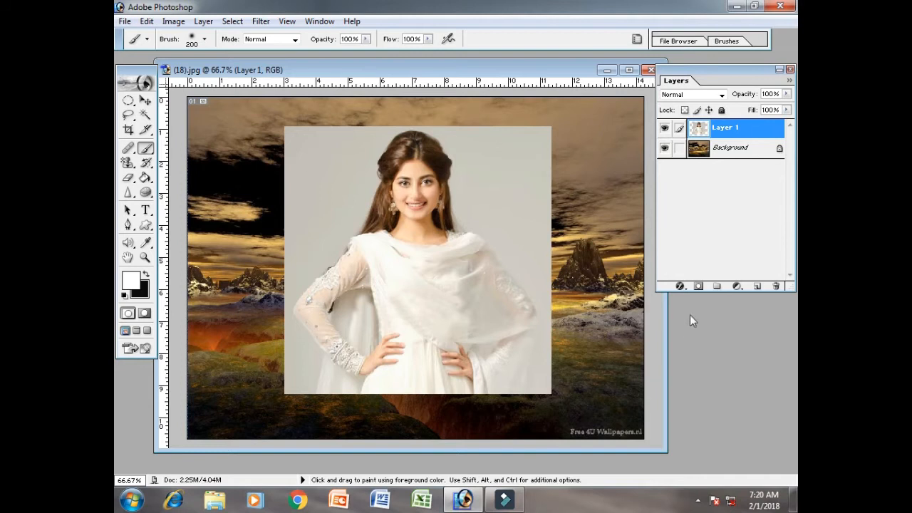
Add a new layer mask to Layer 1 and paint it black around the woman to fade the portrait's outer edges
{"action": "left_click", "coordinate": [203, 22]}
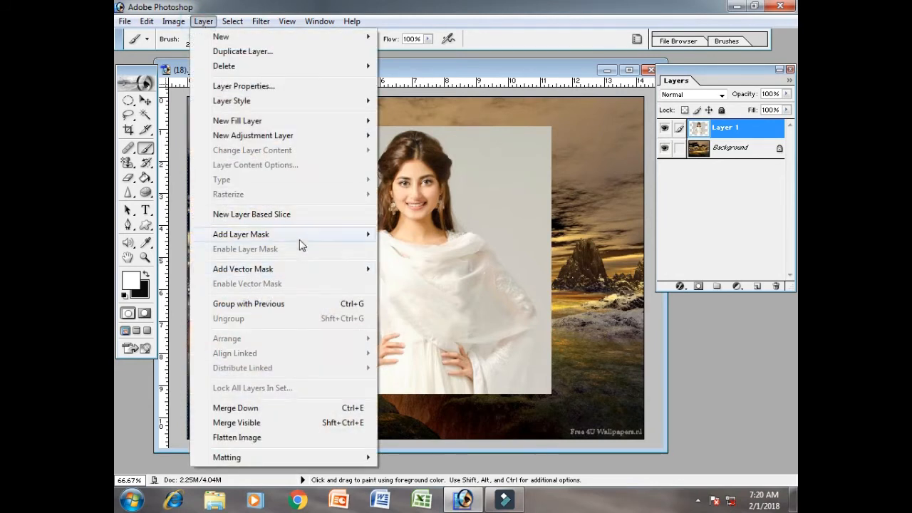
{"action": "mouse_move", "coordinate": [299, 245]}
{"action": "left_click", "coordinate": [420, 235]}
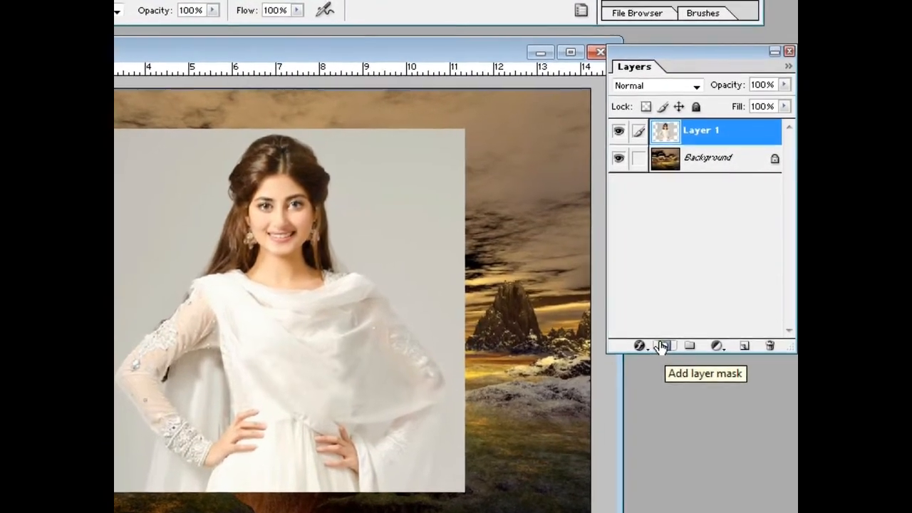
{"action": "left_click", "coordinate": [662, 345]}
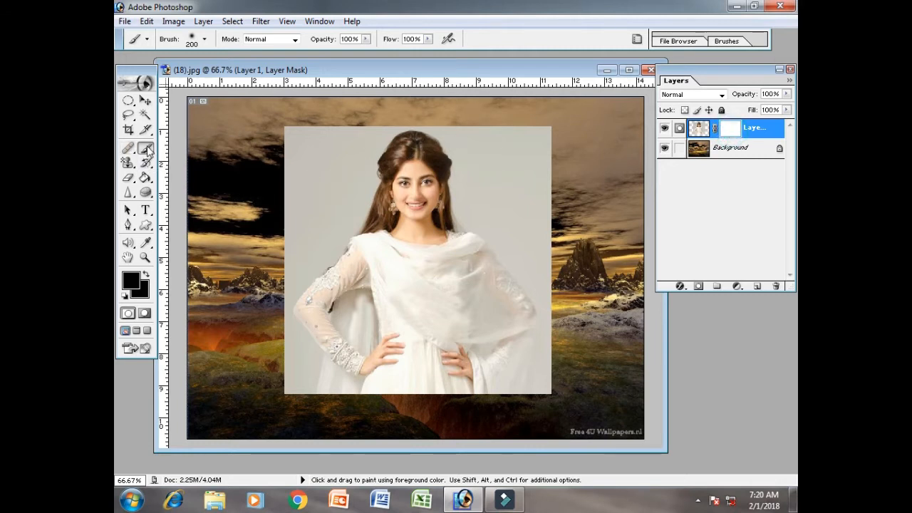
{"action": "mouse_move", "coordinate": [220, 146]}
{"action": "left_mouse_down"}
{"action": "mouse_move", "coordinate": [305, 137]}
{"action": "mouse_move", "coordinate": [292, 235]}
{"action": "mouse_move", "coordinate": [326, 153]}
{"action": "mouse_move", "coordinate": [431, 107]}
{"action": "mouse_move", "coordinate": [517, 139]}
{"action": "mouse_move", "coordinate": [541, 199]}
{"action": "mouse_move", "coordinate": [541, 415]}
{"action": "mouse_move", "coordinate": [342, 421]}
{"action": "mouse_move", "coordinate": [235, 334]}
{"action": "mouse_move", "coordinate": [314, 363]}
{"action": "mouse_move", "coordinate": [370, 413]}
{"action": "left_mouse_up"}
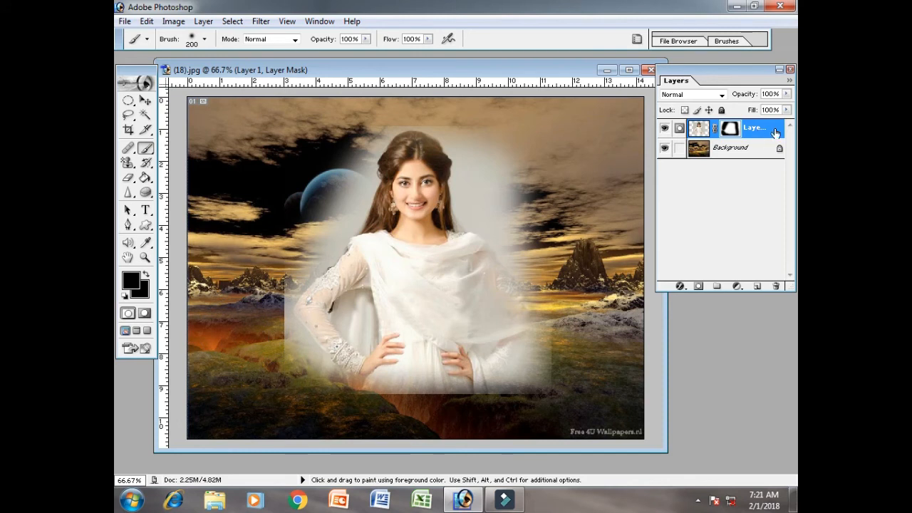
Disable Layer 1's mask to compare the unmasked portrait, and enable the mask again
{"action": "right_click", "coordinate": [775, 133]}
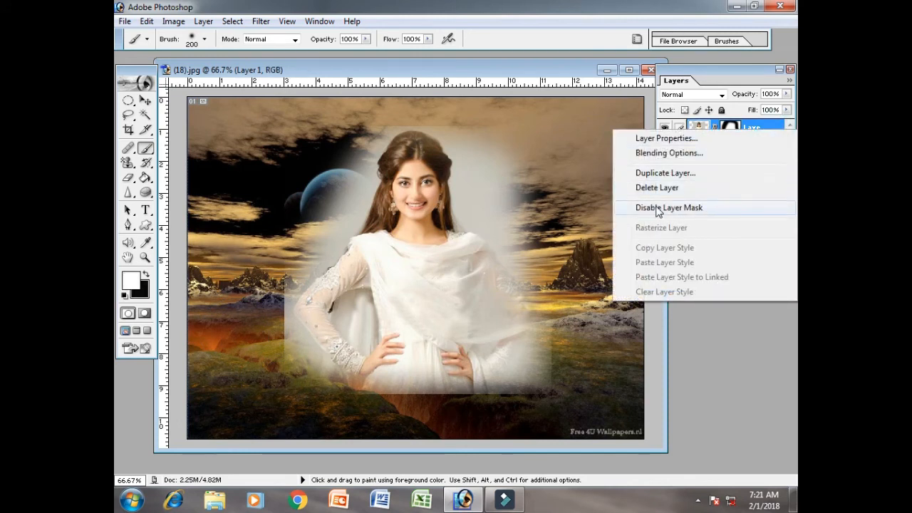
{"action": "left_click", "coordinate": [716, 208]}
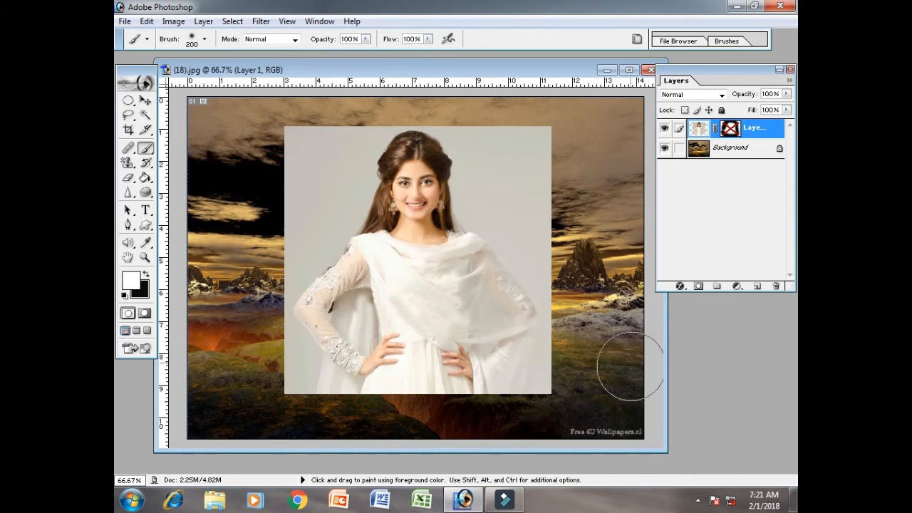
{"action": "right_click", "coordinate": [750, 135]}
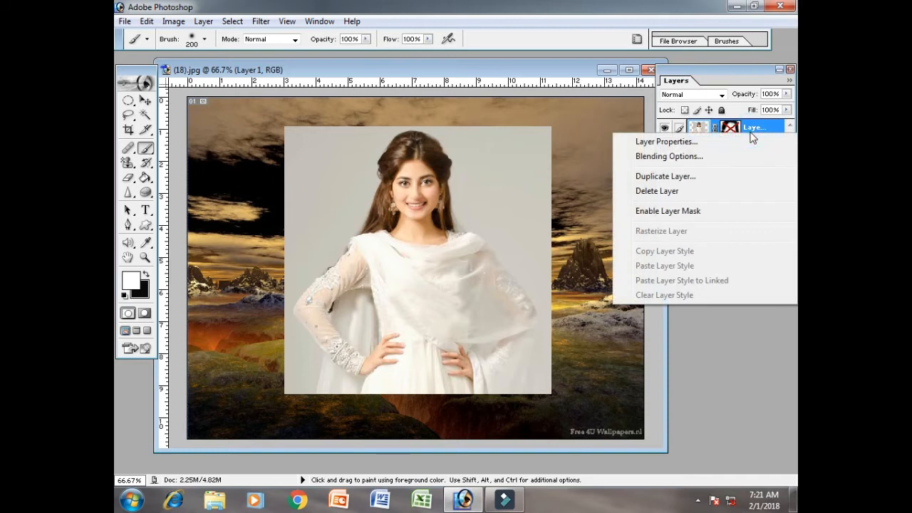
{"action": "left_click", "coordinate": [705, 211]}
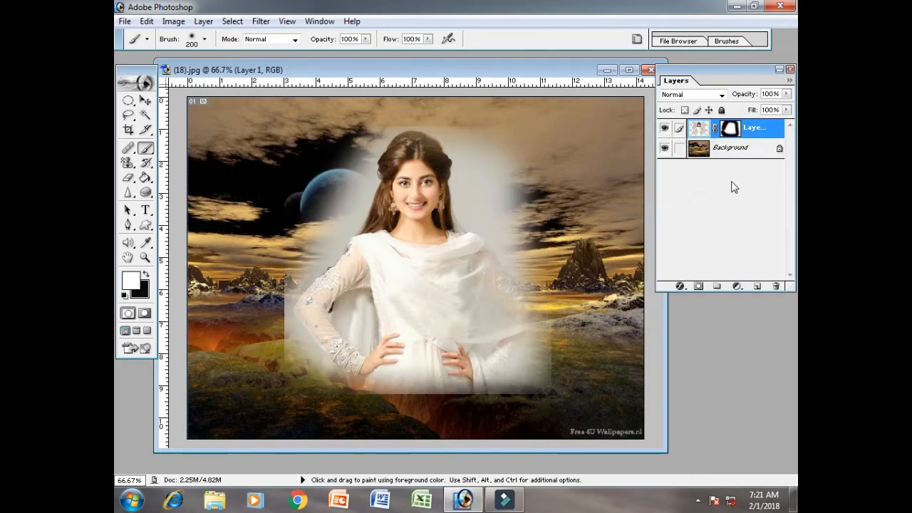
Load Layer 1's mask as a selection with Set Selection To Layer Mask, and deselect it
{"action": "right_click", "coordinate": [731, 132]}
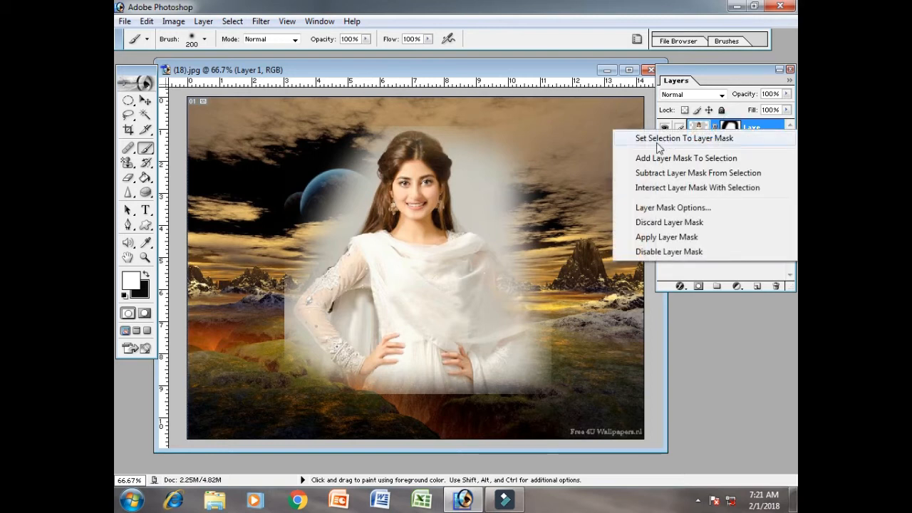
{"action": "left_click", "coordinate": [715, 141]}
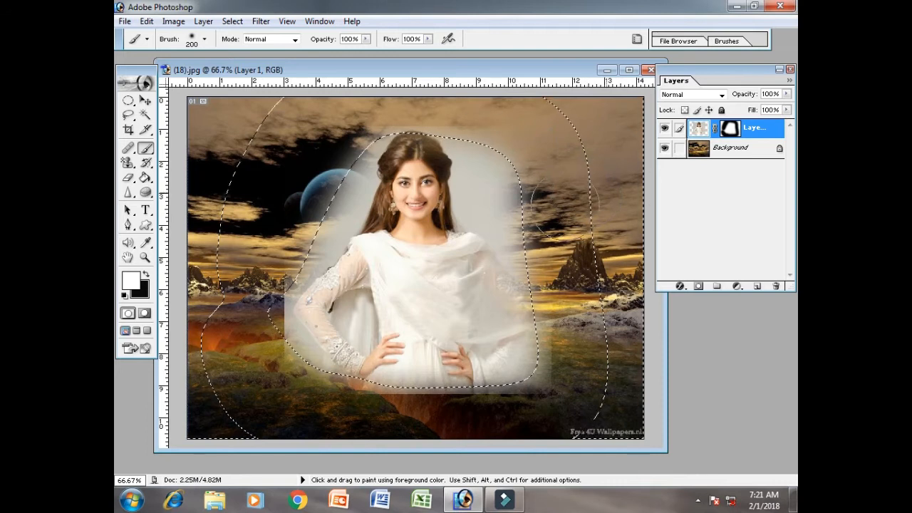
{"action": "key", "text": "ctrl"}
{"action": "key", "text": "ctrl+d"}
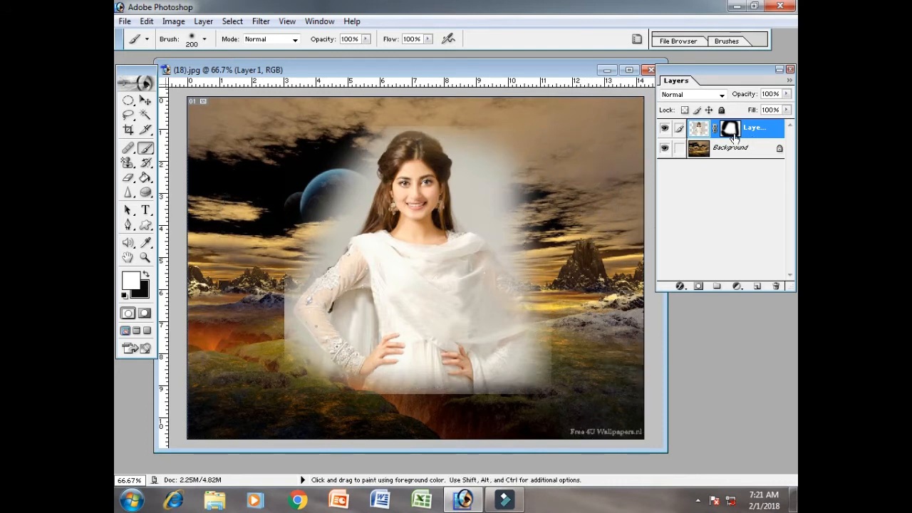
Try Add Layer Mask To Selection and Subtract Layer Mask From Selection on Layer 1's mask
{"action": "right_click", "coordinate": [729, 132]}
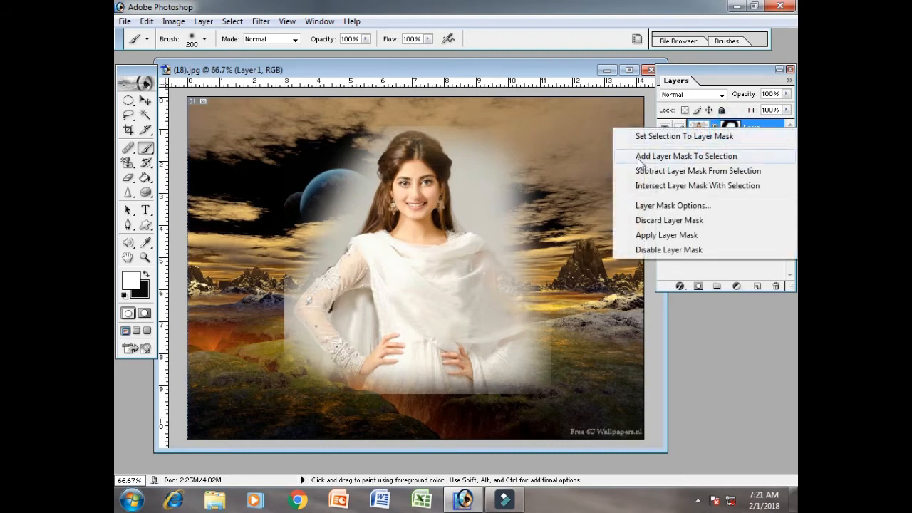
{"action": "left_click", "coordinate": [734, 156]}
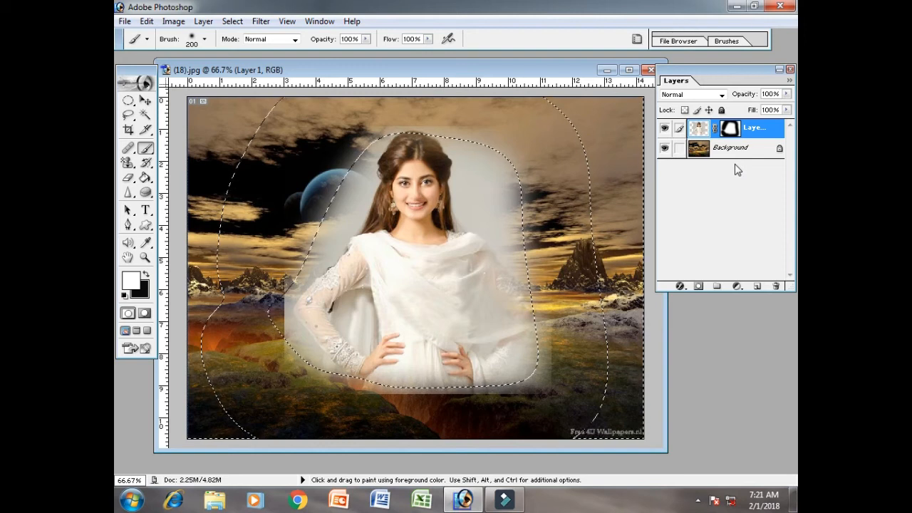
{"action": "right_click", "coordinate": [736, 135]}
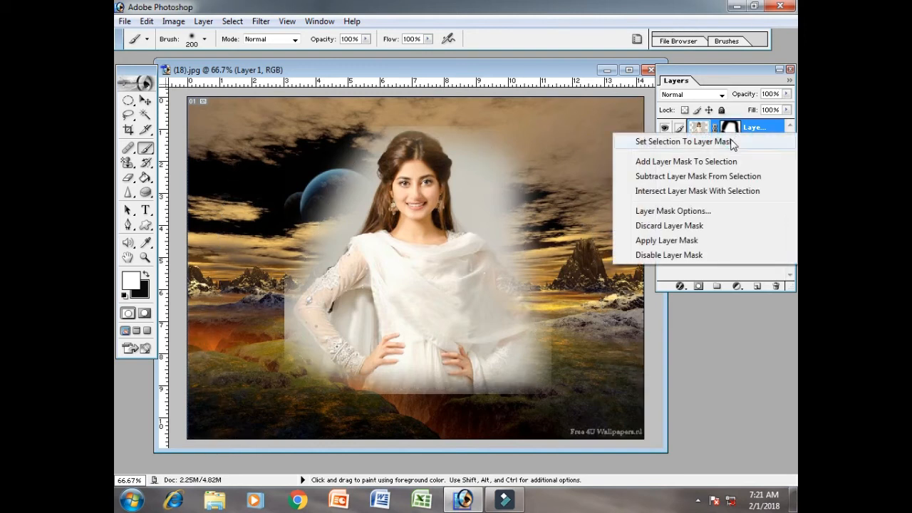
{"action": "left_click", "coordinate": [717, 184]}
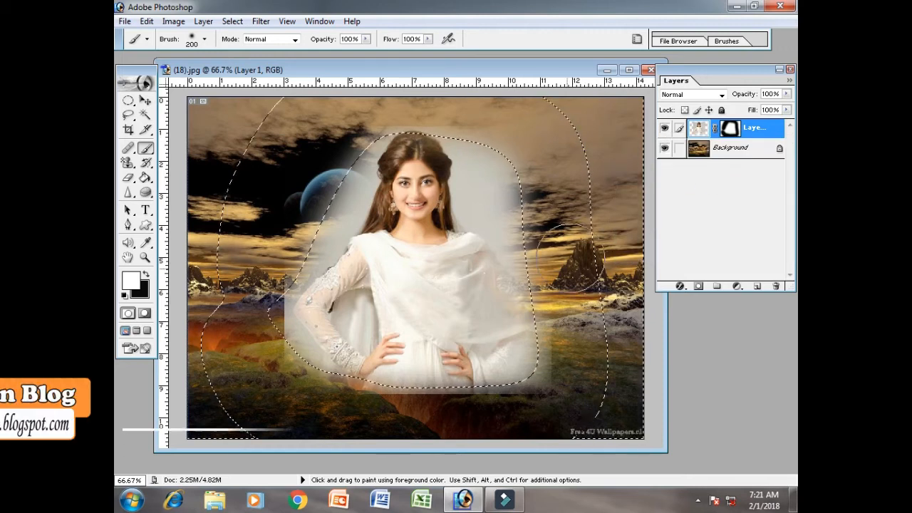
Delete the selected portrait pixels from Layer 1, cut the remaining traces, and deselect
{"action": "key", "text": "Delete"}
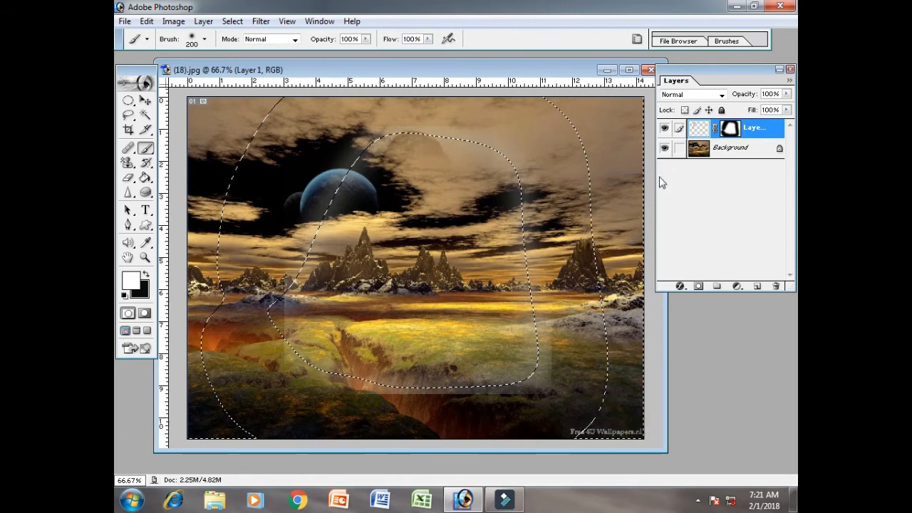
{"action": "key", "text": "ctrl+x"}
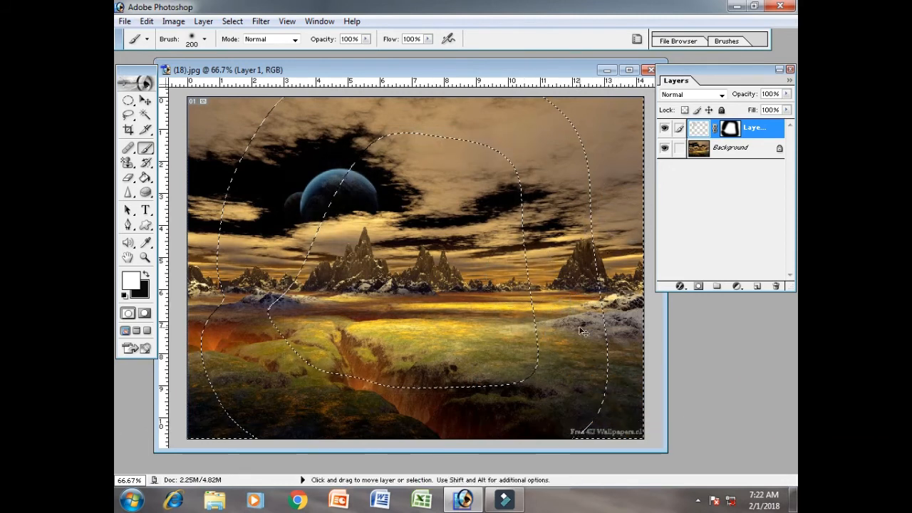
{"action": "key", "text": "ctrl+d"}
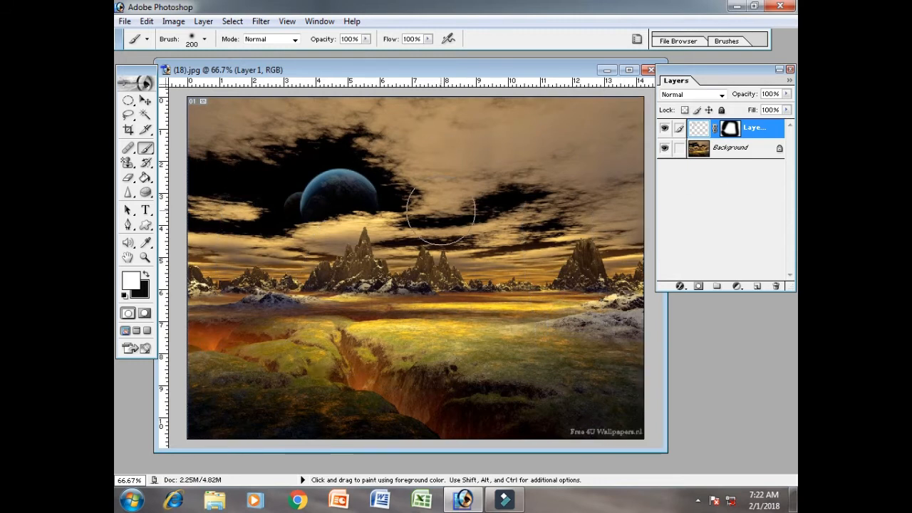
Discard Layer 1's mask and delete Layer 1 from the (18).jpg document
{"action": "right_click", "coordinate": [747, 135]}
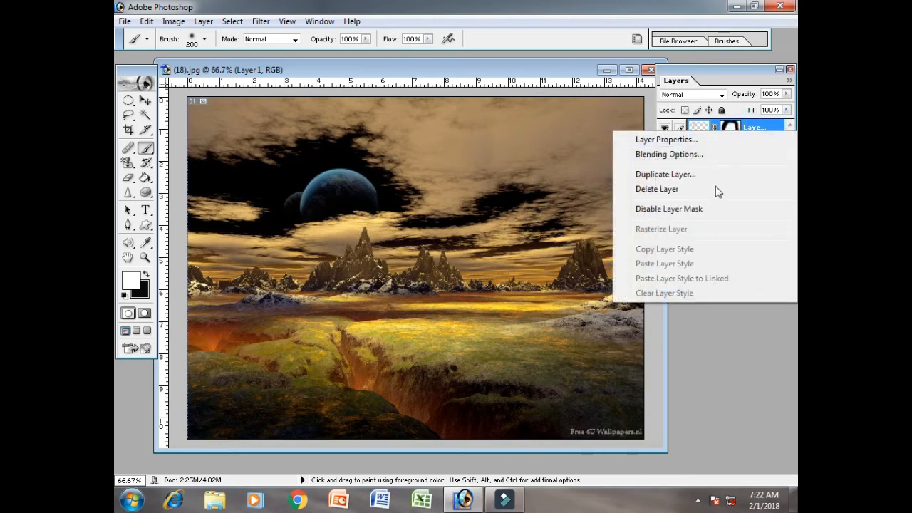
{"action": "right_click", "coordinate": [727, 127]}
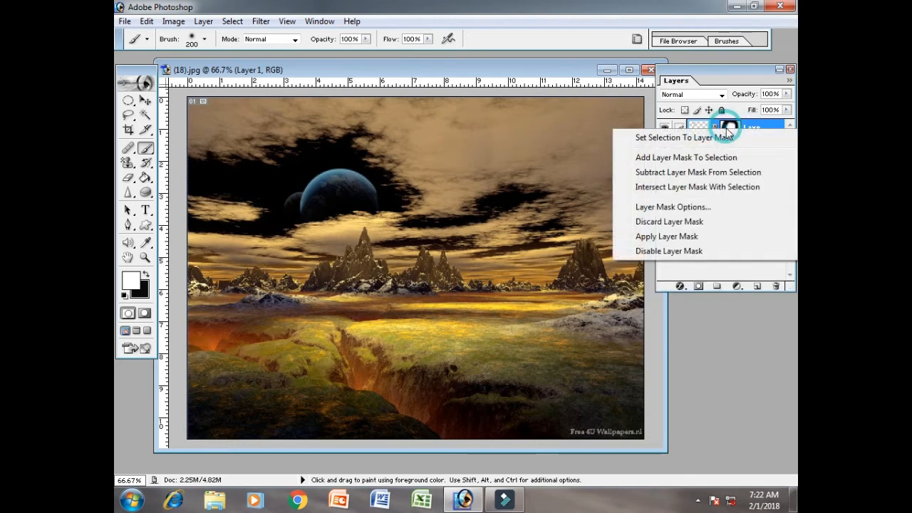
{"action": "left_click", "coordinate": [683, 224]}
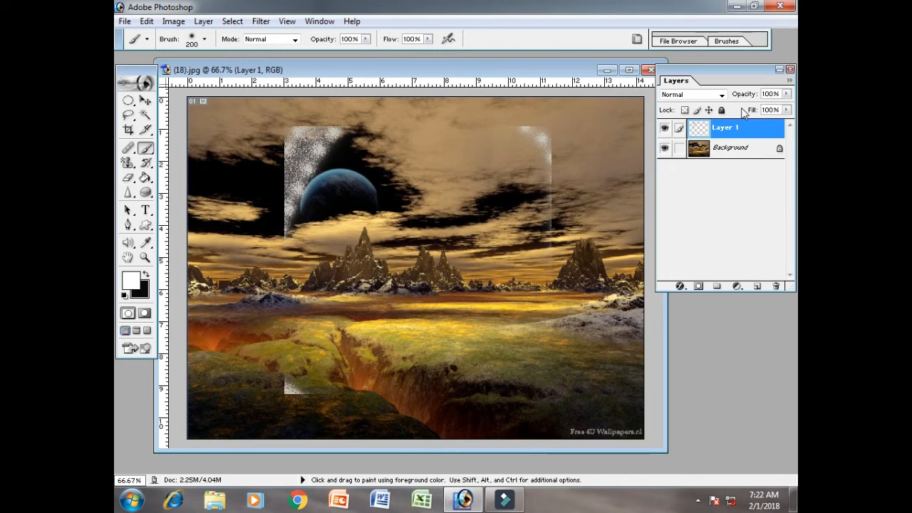
{"action": "right_click", "coordinate": [732, 129]}
{"action": "left_click", "coordinate": [700, 184]}
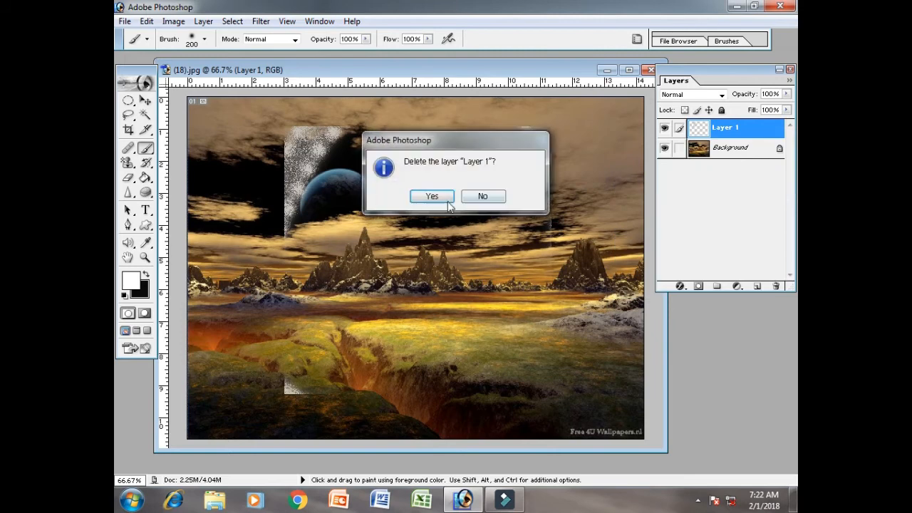
{"action": "left_click", "coordinate": [430, 199]}
Open the image 2 from the YouTube Channel folder and move its portrait into the (18).jpg document as a new layer
{"action": "key", "text": "ctrl+o"}
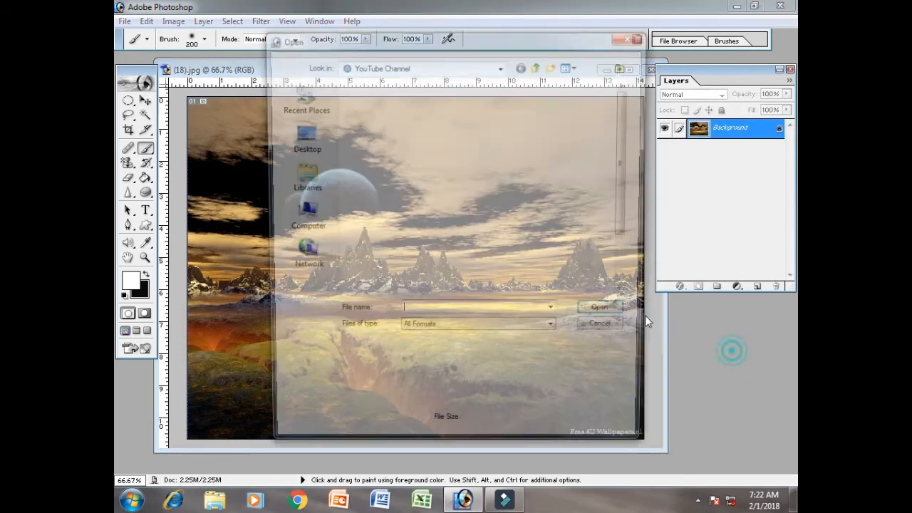
{"action": "left_click", "coordinate": [447, 215]}
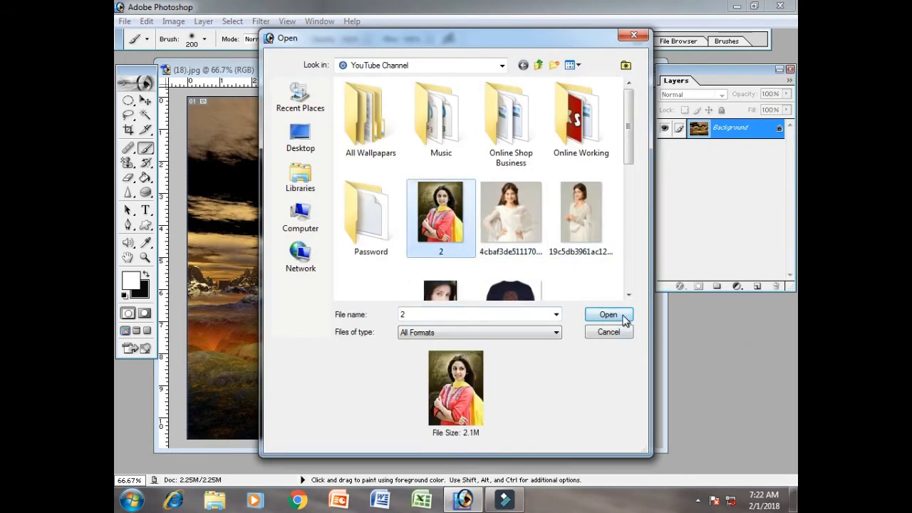
{"action": "left_click", "coordinate": [623, 315]}
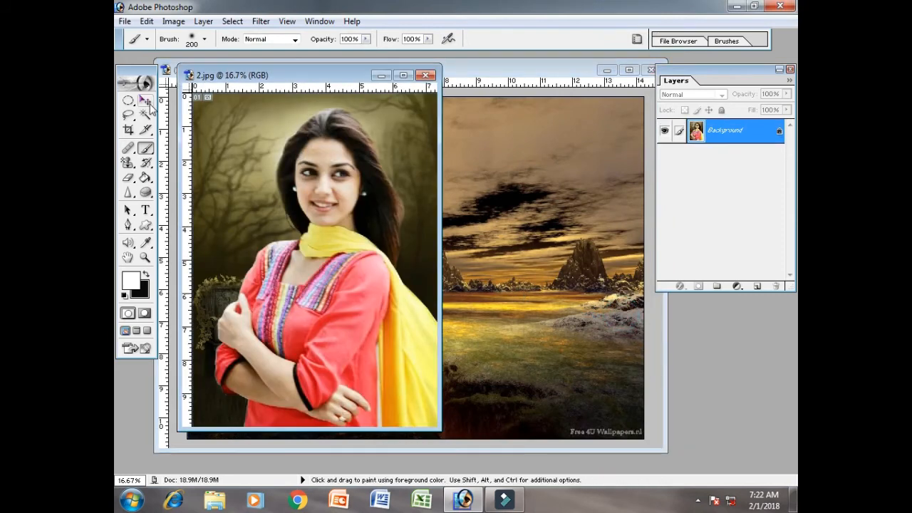
{"action": "left_click", "coordinate": [145, 100]}
{"action": "left_click_drag", "start_coordinate": [348, 256], "coordinate": [500, 254]}
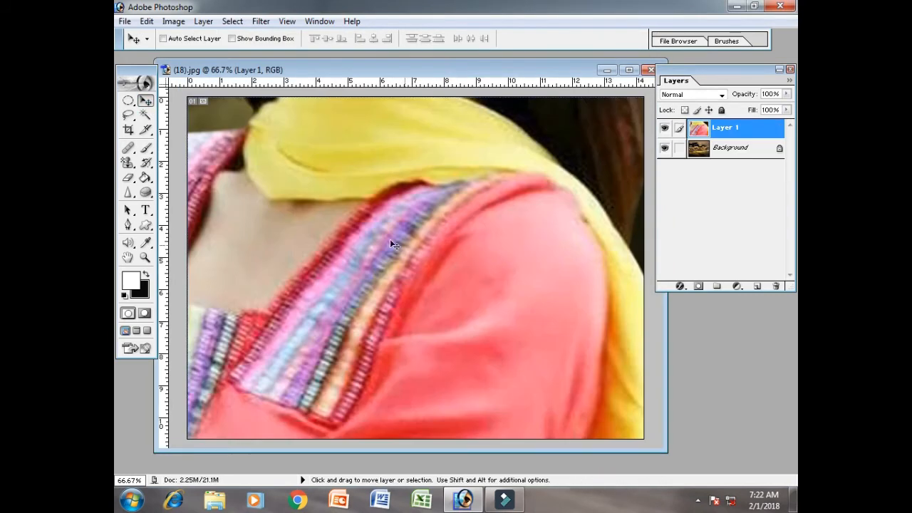
Bring the oversized portrait on Layer 1 into position and shrink it with Free Transform to 38.9% width and 69.1% height
{"action": "left_click_drag", "start_coordinate": [390, 240], "coordinate": [583, 376]}
{"action": "left_click_drag", "start_coordinate": [413, 209], "coordinate": [523, 348]}
{"action": "left_click_drag", "start_coordinate": [438, 197], "coordinate": [482, 401]}
{"action": "left_click_drag", "start_coordinate": [309, 241], "coordinate": [224, 253]}
{"action": "left_click_drag", "start_coordinate": [335, 218], "coordinate": [506, 285]}
{"action": "key", "text": "ctrl+t"}
{"action": "left_click_drag", "start_coordinate": [273, 132], "coordinate": [596, 346]}
{"action": "left_click_drag", "start_coordinate": [615, 382], "coordinate": [242, 153]}
{"action": "left_click_drag", "start_coordinate": [222, 118], "coordinate": [501, 315]}
{"action": "left_click_drag", "start_coordinate": [604, 413], "coordinate": [327, 202]}
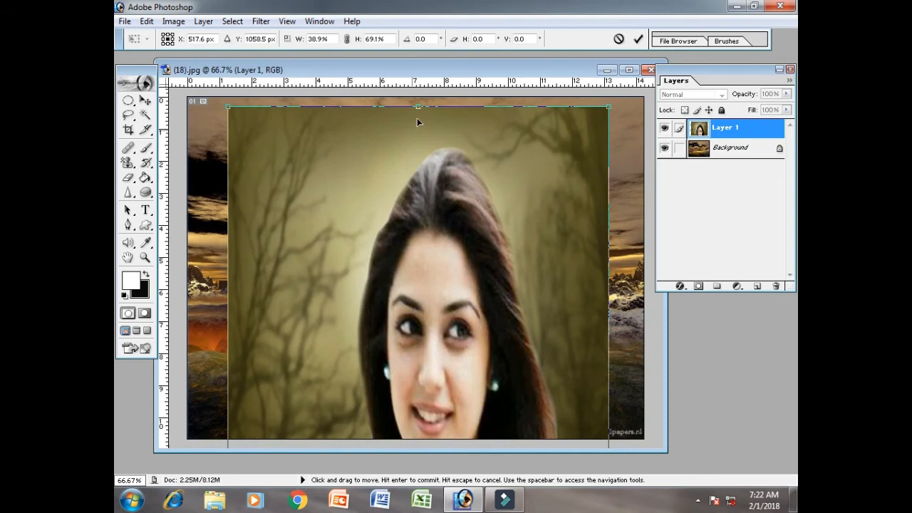
Reduce the portrait's height further, center it over the landscape with the head and shoulders in frame, and commit the transform
{"action": "left_click_drag", "start_coordinate": [418, 108], "coordinate": [390, 167]}
{"action": "left_click_drag", "start_coordinate": [389, 119], "coordinate": [401, 254]}
{"action": "left_click_drag", "start_coordinate": [400, 349], "coordinate": [409, 208]}
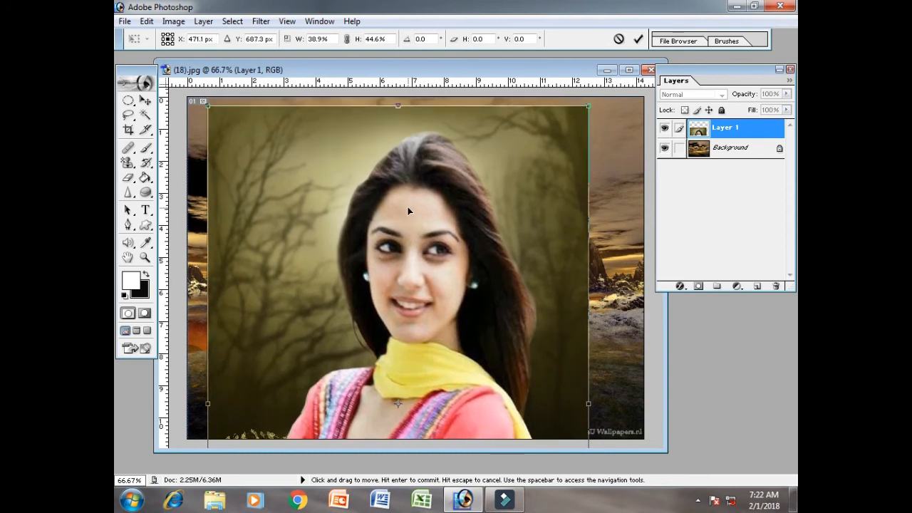
{"action": "left_click_drag", "start_coordinate": [396, 108], "coordinate": [403, 171]}
{"action": "left_click_drag", "start_coordinate": [402, 341], "coordinate": [422, 291]}
{"action": "key", "text": "Return"}
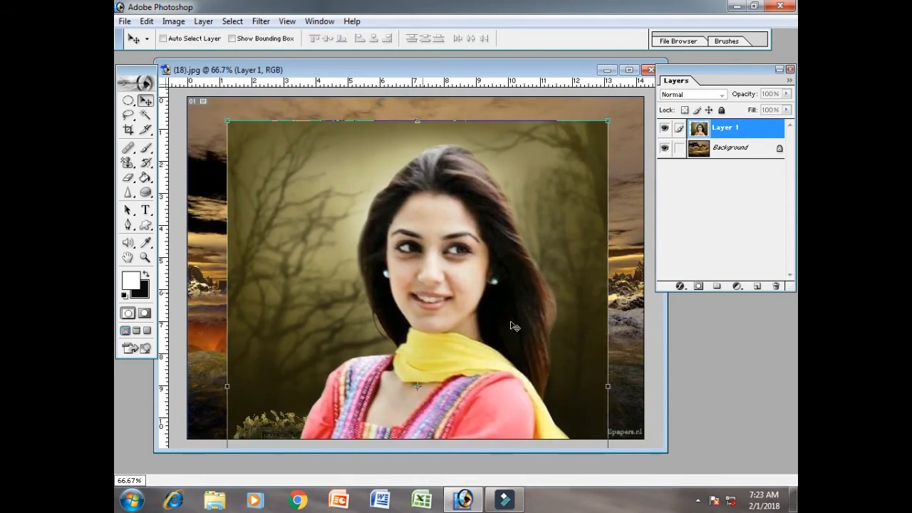
Add a layer mask to Layer 1 and paint out the portrait's backdrop with a soft 200 px brush in near-black #030000
{"action": "left_click", "coordinate": [697, 286]}
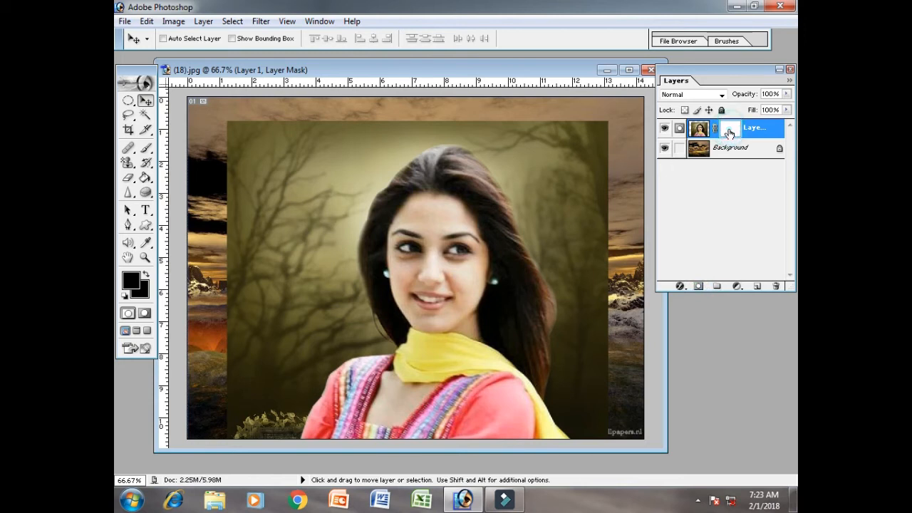
{"action": "left_click", "coordinate": [145, 148]}
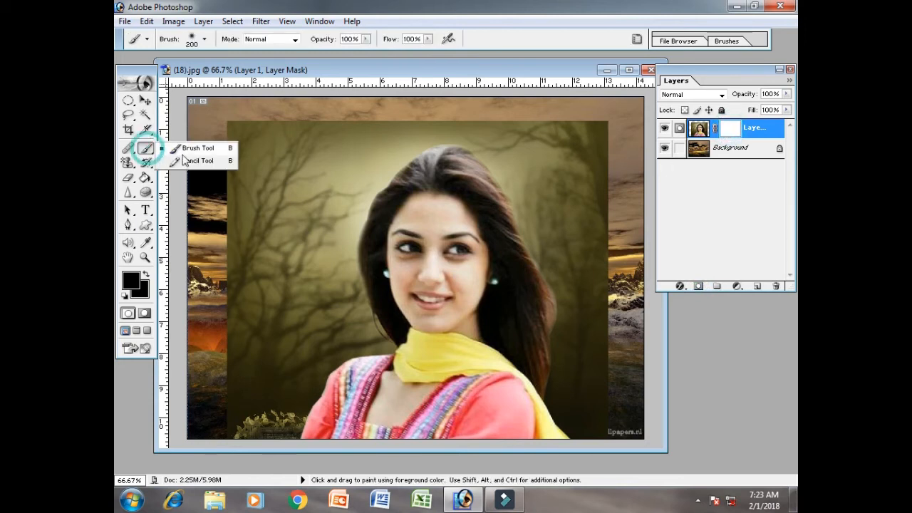
{"action": "left_click", "coordinate": [132, 283]}
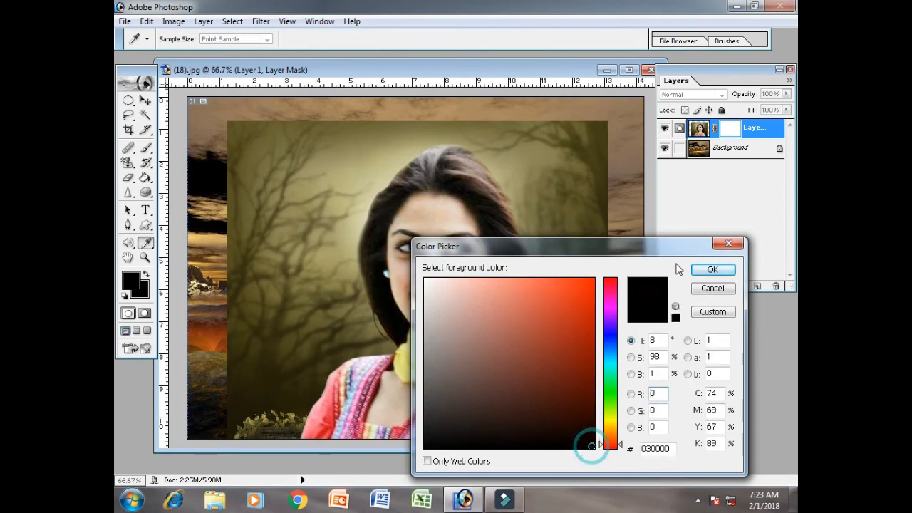
{"action": "left_click", "coordinate": [705, 269]}
{"action": "mouse_move", "coordinate": [258, 443]}
{"action": "left_mouse_down"}
{"action": "mouse_move", "coordinate": [260, 395]}
{"action": "mouse_move", "coordinate": [245, 359]}
{"action": "mouse_move", "coordinate": [257, 303]}
{"action": "mouse_move", "coordinate": [247, 200]}
{"action": "mouse_move", "coordinate": [231, 258]}
{"action": "mouse_move", "coordinate": [234, 331]}
{"action": "mouse_move", "coordinate": [226, 110]}
{"action": "mouse_move", "coordinate": [254, 92]}
{"action": "mouse_move", "coordinate": [305, 114]}
{"action": "mouse_move", "coordinate": [273, 292]}
{"action": "mouse_move", "coordinate": [316, 174]}
{"action": "mouse_move", "coordinate": [310, 260]}
{"action": "mouse_move", "coordinate": [277, 408]}
{"action": "mouse_move", "coordinate": [303, 330]}
{"action": "mouse_move", "coordinate": [323, 325]}
{"action": "mouse_move", "coordinate": [324, 199]}
{"action": "mouse_move", "coordinate": [371, 107]}
{"action": "mouse_move", "coordinate": [378, 117]}
{"action": "mouse_move", "coordinate": [431, 110]}
{"action": "mouse_move", "coordinate": [594, 129]}
{"action": "mouse_move", "coordinate": [601, 169]}
{"action": "mouse_move", "coordinate": [606, 114]}
{"action": "mouse_move", "coordinate": [591, 278]}
{"action": "mouse_move", "coordinate": [611, 420]}
{"action": "left_mouse_up"}
{"action": "mouse_move", "coordinate": [578, 294]}
{"action": "left_mouse_down"}
{"action": "mouse_move", "coordinate": [573, 239]}
{"action": "mouse_move", "coordinate": [544, 162]}
{"action": "mouse_move", "coordinate": [518, 192]}
{"action": "mouse_move", "coordinate": [594, 341]}
{"action": "mouse_move", "coordinate": [594, 386]}
{"action": "mouse_move", "coordinate": [619, 417]}
{"action": "left_mouse_up"}
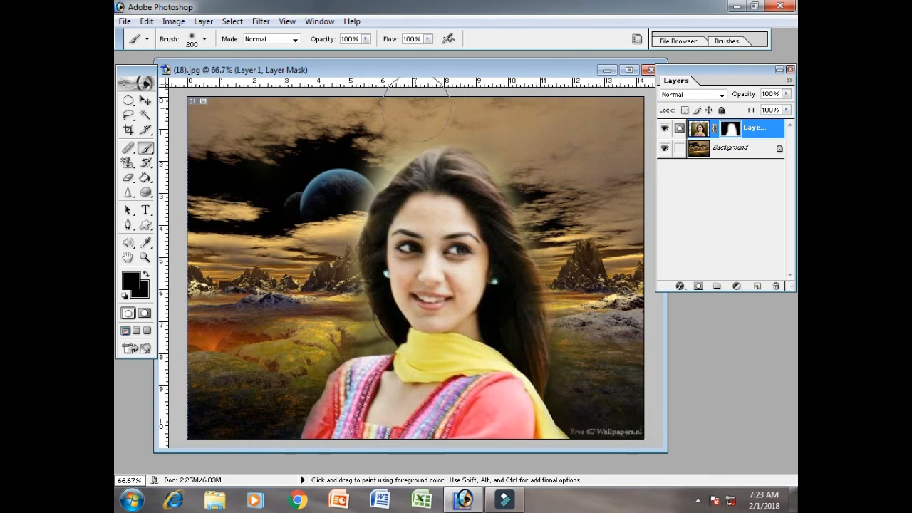
{"action": "mouse_move", "coordinate": [405, 116]}
{"action": "left_mouse_down"}
{"action": "mouse_move", "coordinate": [344, 160]}
{"action": "mouse_move", "coordinate": [327, 187]}
{"action": "mouse_move", "coordinate": [304, 299]}
{"action": "mouse_move", "coordinate": [308, 339]}
{"action": "mouse_move", "coordinate": [276, 397]}
{"action": "left_mouse_up"}
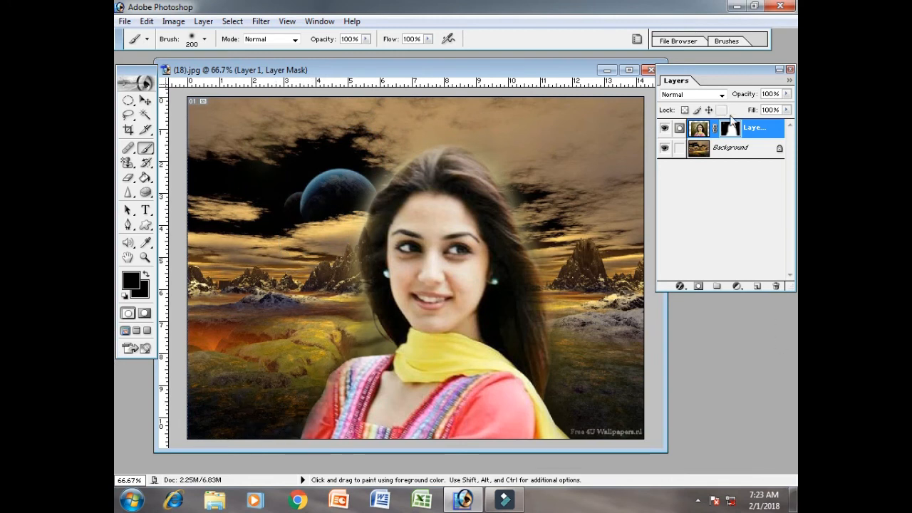
Apply the layer mask permanently to Layer 1 and toggle the layer's visibility to compare the portrait with the bare landscape
{"action": "right_click", "coordinate": [735, 137]}
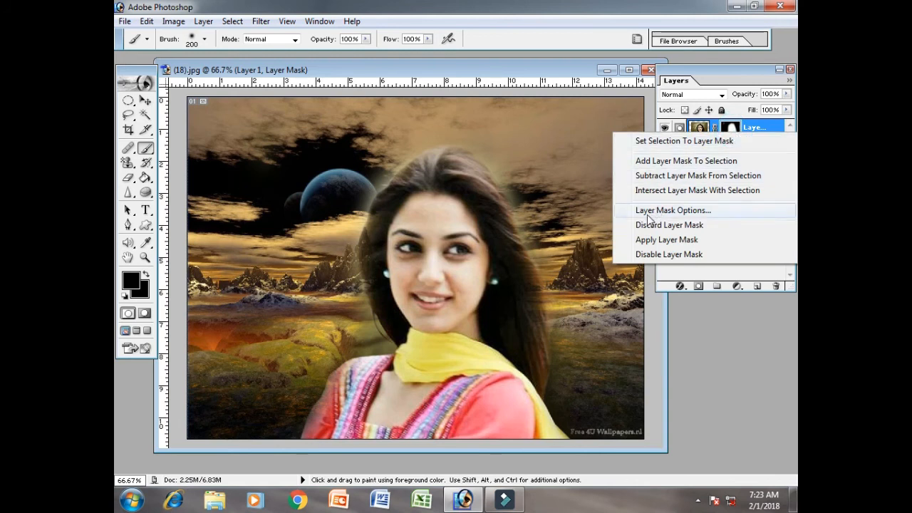
{"action": "left_click", "coordinate": [692, 243]}
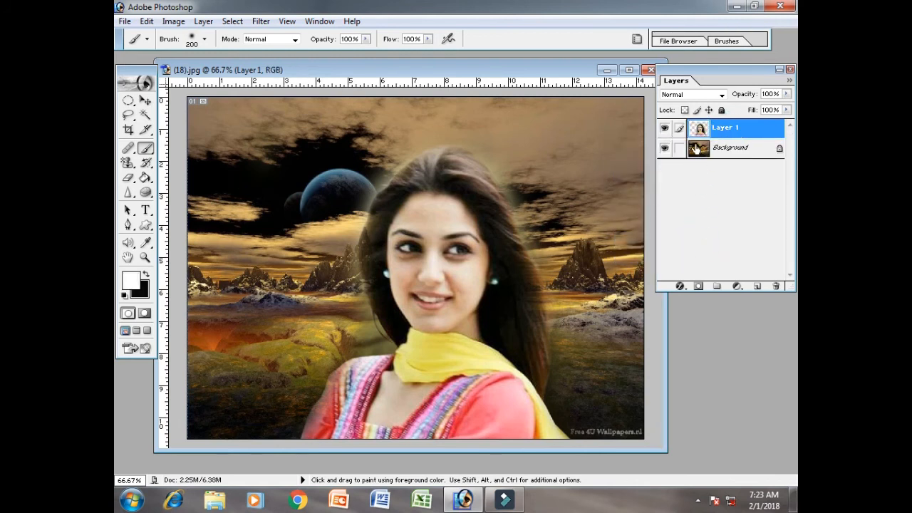
{"action": "left_click", "coordinate": [664, 129]}
{"action": "left_click", "coordinate": [665, 129]}
{"action": "left_click", "coordinate": [664, 129]}
{"action": "left_click", "coordinate": [664, 129]}
{"action": "left_click", "coordinate": [663, 130]}
{"action": "left_click", "coordinate": [663, 130]}
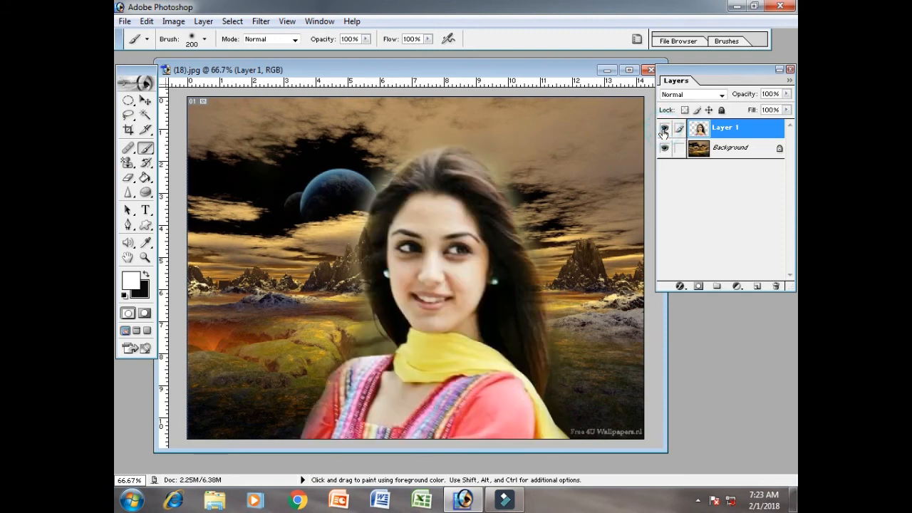
Add a fresh layer mask to Layer 1 and inspect its Layer Mask Display Options without changing them
{"action": "left_click", "coordinate": [698, 286]}
{"action": "right_click", "coordinate": [729, 128]}
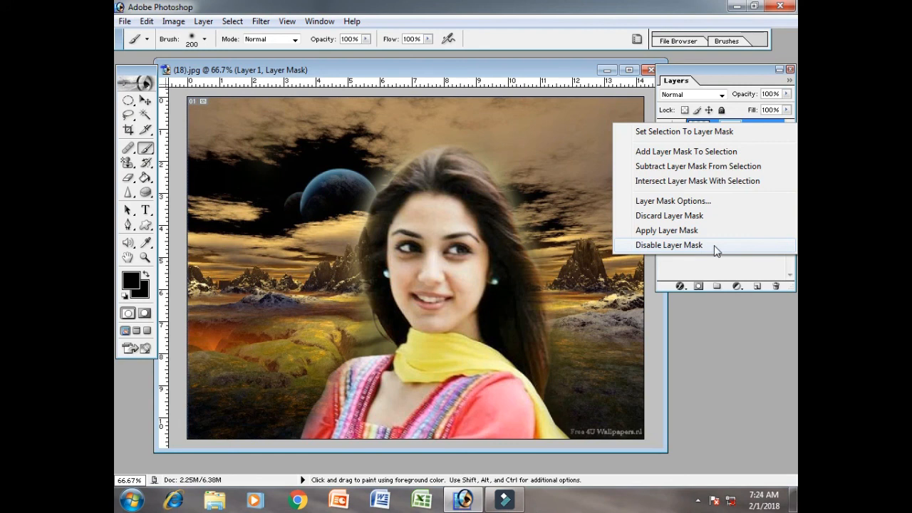
{"action": "left_click", "coordinate": [707, 203]}
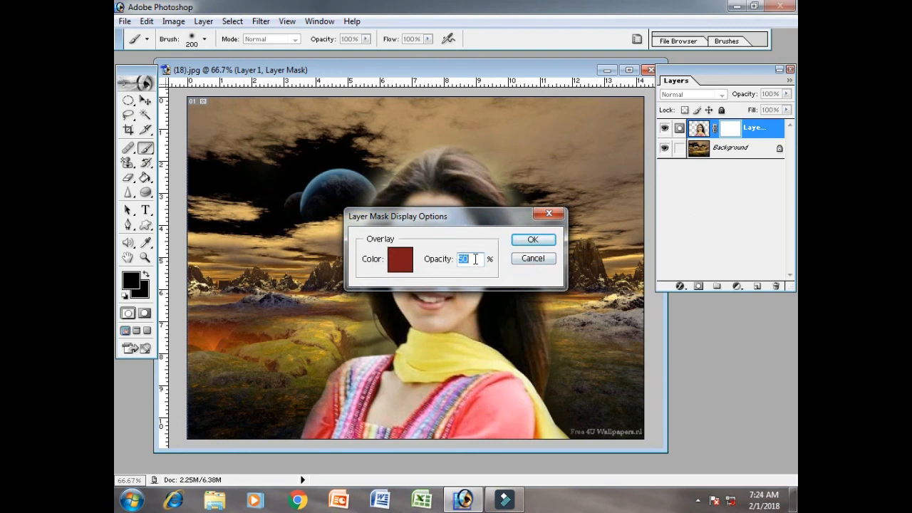
{"action": "left_click", "coordinate": [539, 262]}
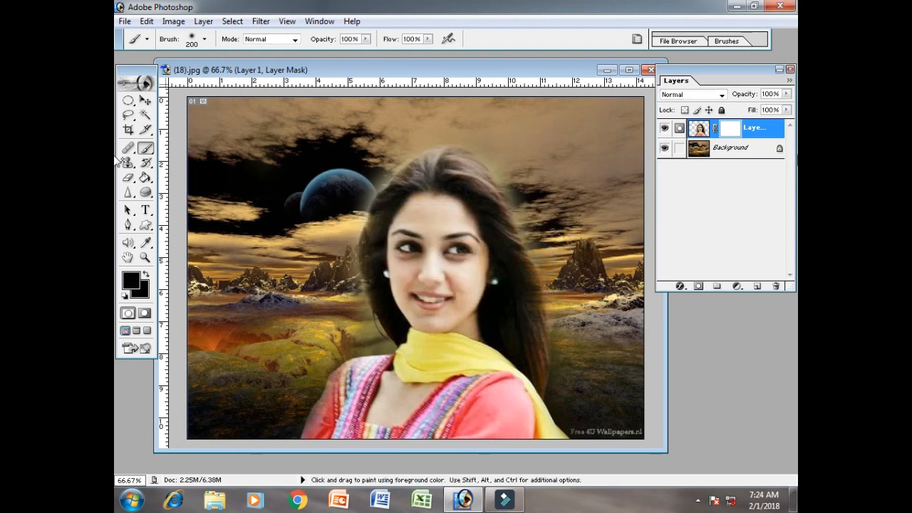
{"action": "left_click_drag", "start_coordinate": [459, 77], "coordinate": [443, 71]}
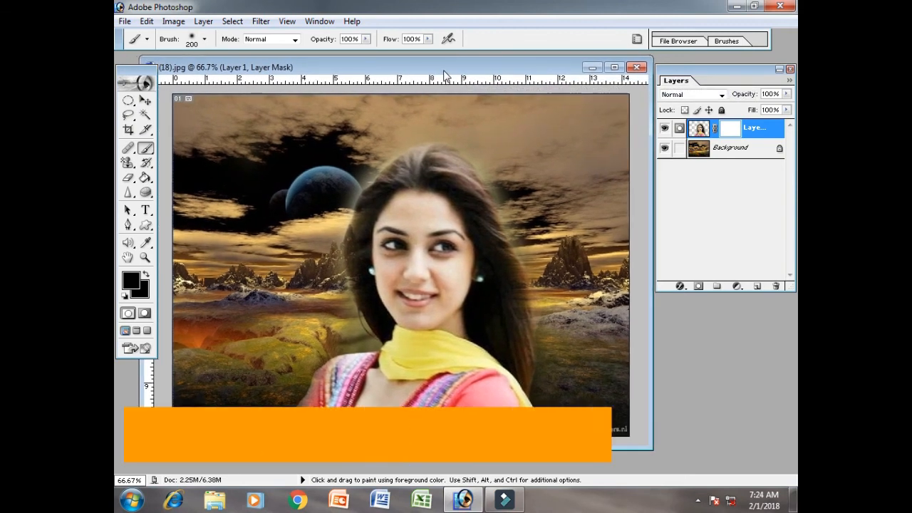